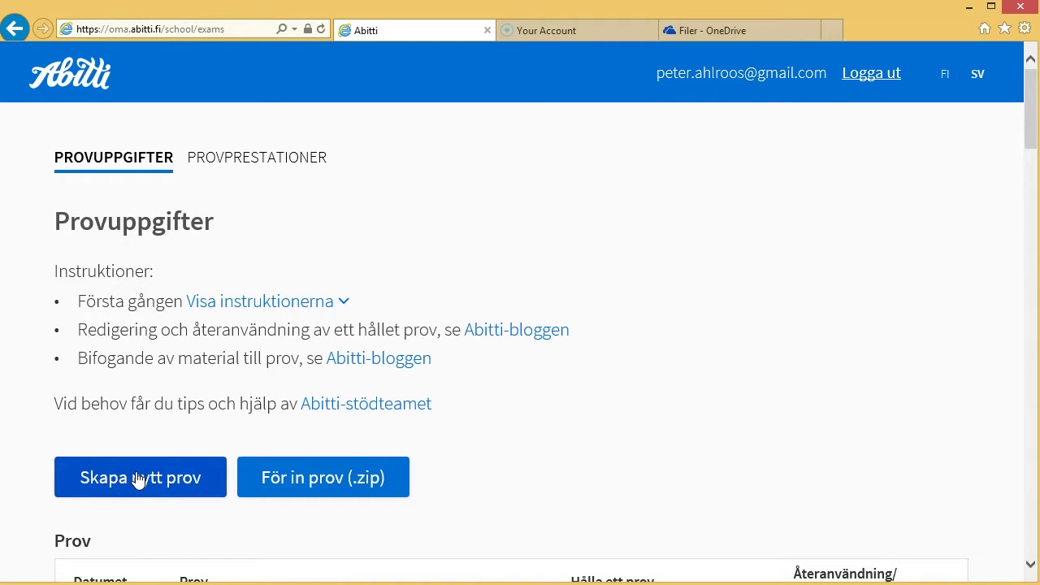
# - Create a new exam and name it "Prov med bifogade filer"
pyautogui.click(138, 479)
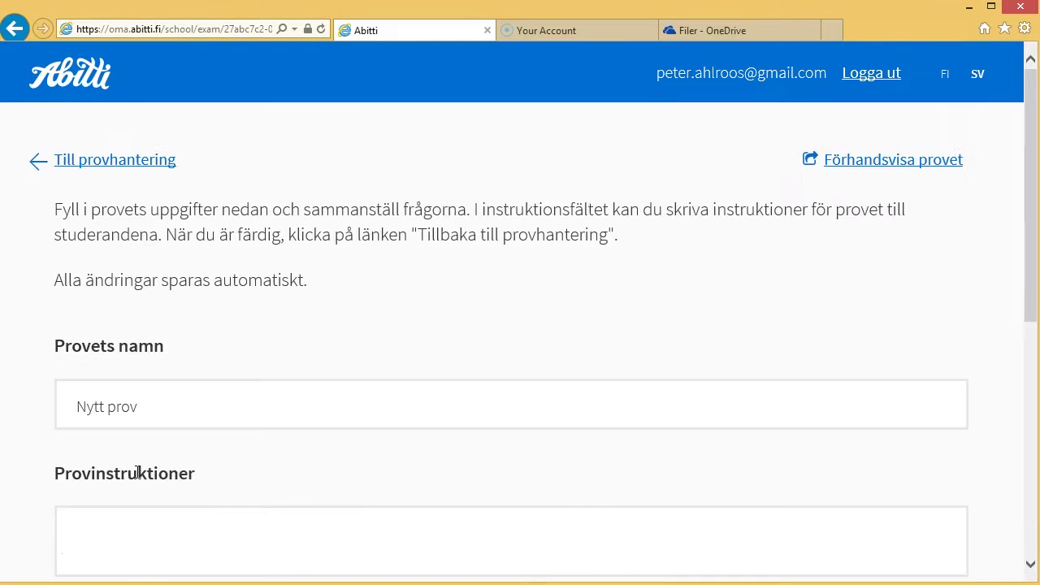
pyautogui.tripleClick(79, 406)
pyautogui.write('Prov med bif')
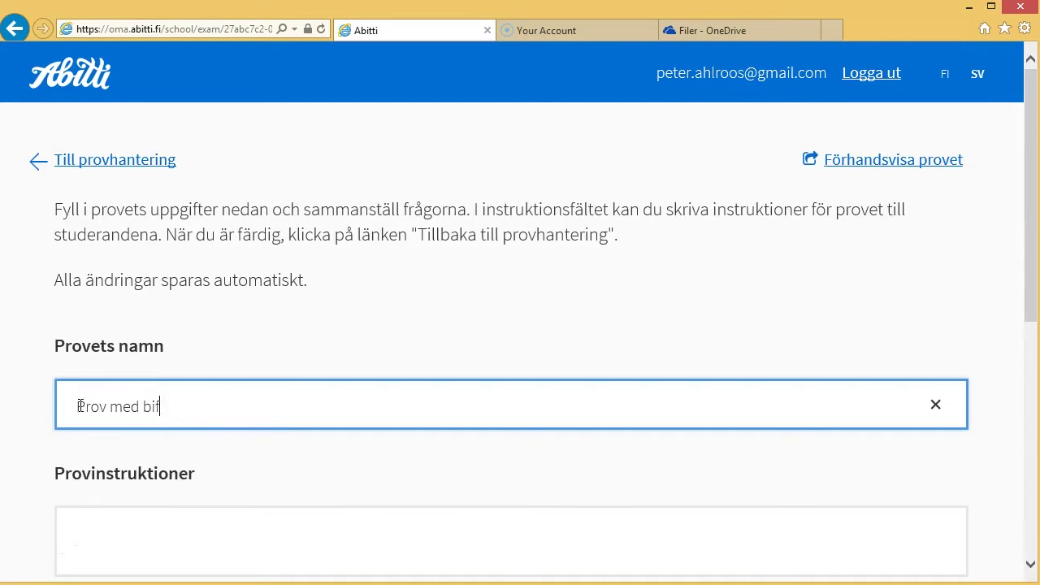
pyautogui.write('ogade filer')
# - Add a text question reading "Titta bifogade filerna 1, 2 och 3" and allow students to attach a screenshot to their answer
pyautogui.scroll(-5, 1029, 325)
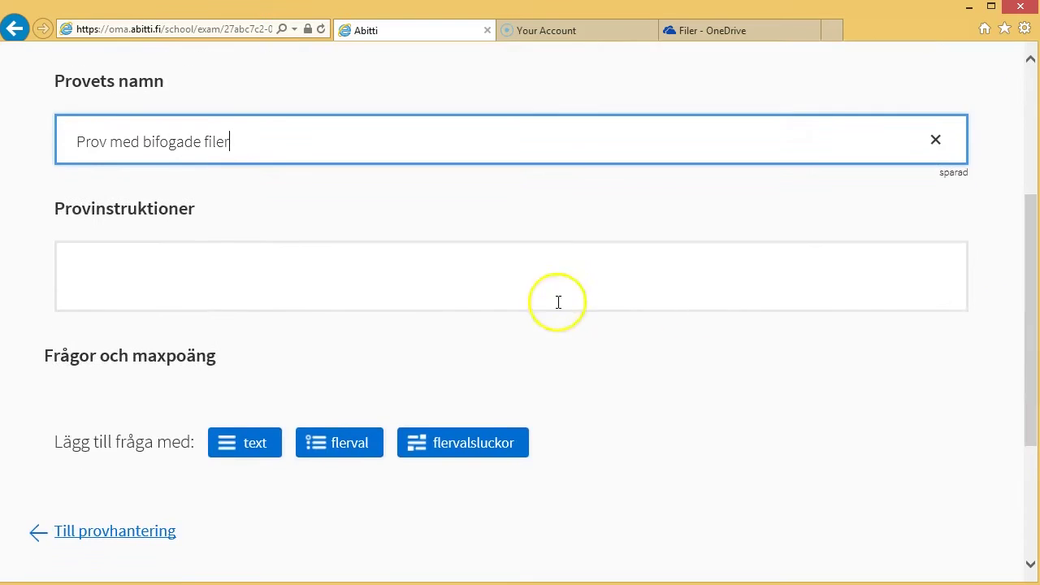
pyautogui.click(244, 510)
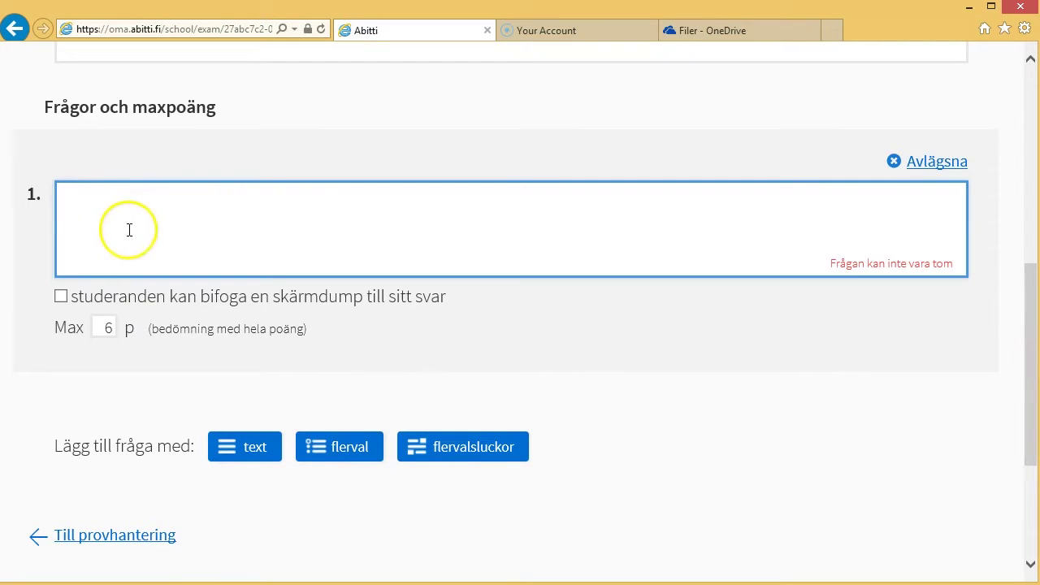
pyautogui.click(61, 298)
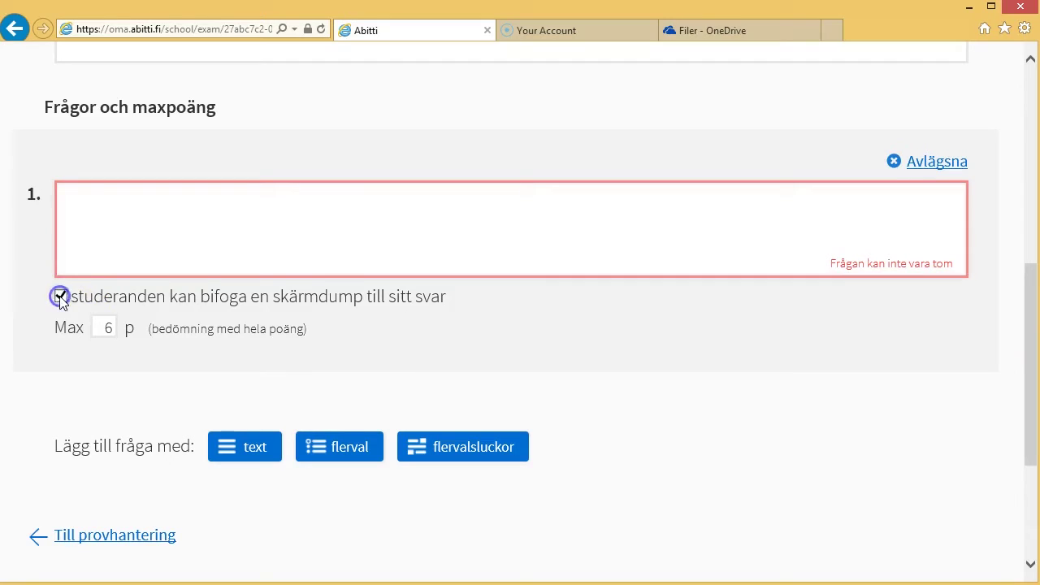
pyautogui.click(122, 217)
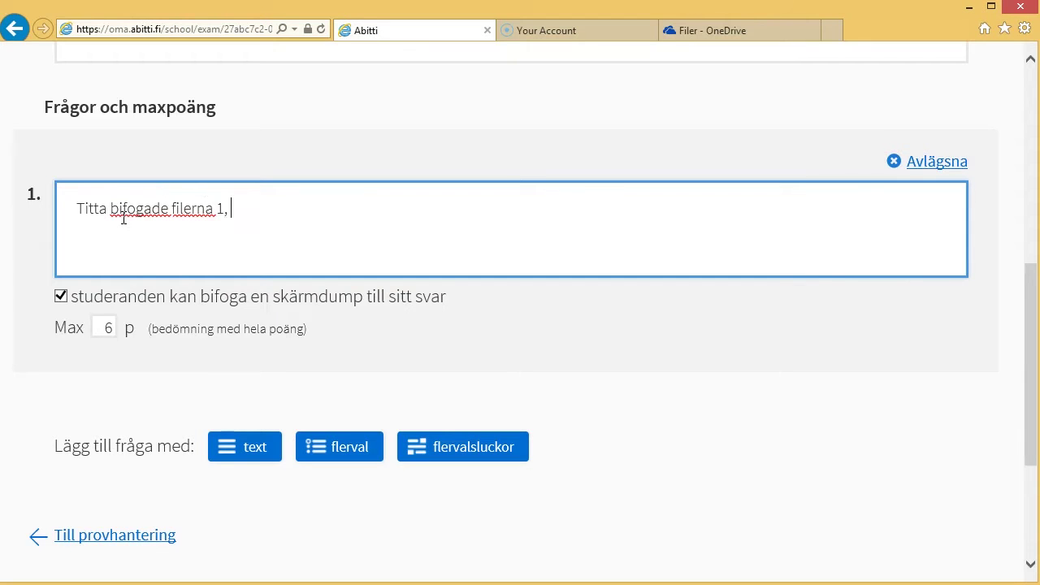
pyautogui.write('3')
pyautogui.click(122, 363)
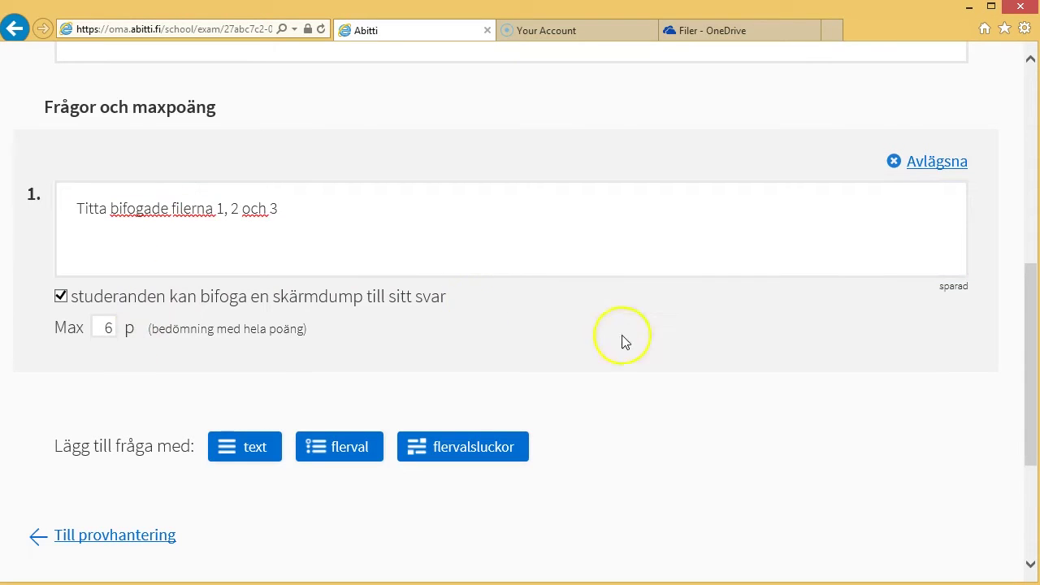
# - Return to exam management and export the exam "Prov med bifogade filer" as a zip file into the prov folder in Documents
pyautogui.scroll(-1, 596, 359)
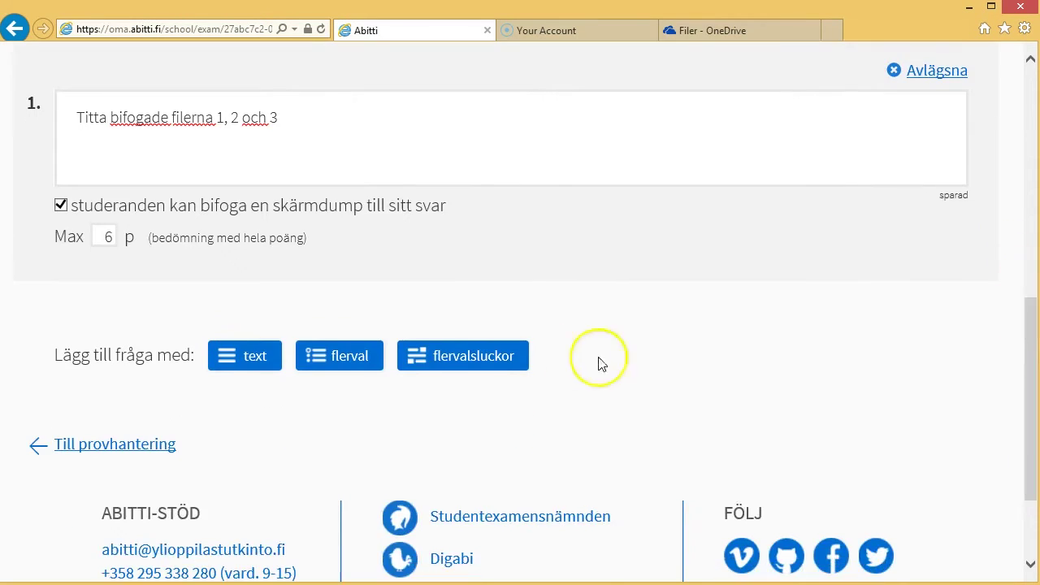
pyautogui.click(145, 444)
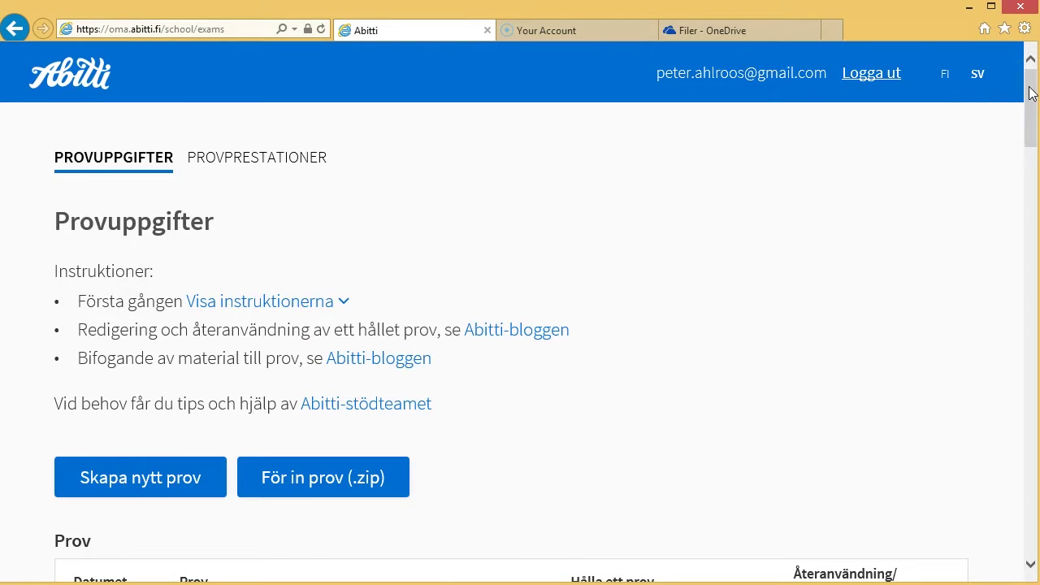
pyautogui.moveTo(1030, 95); pyautogui.dragTo(1028, 126)
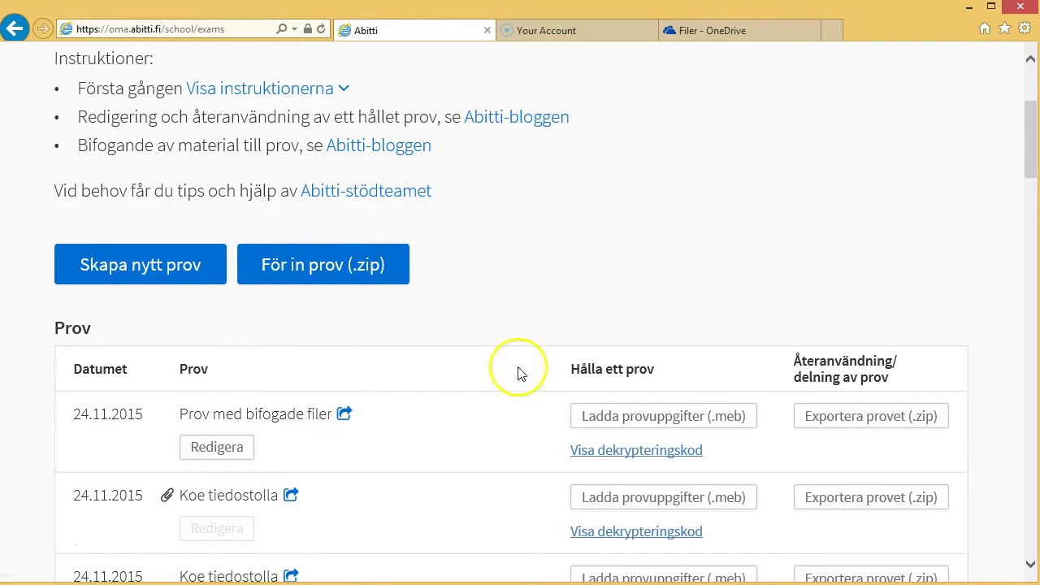
pyautogui.click(878, 424)
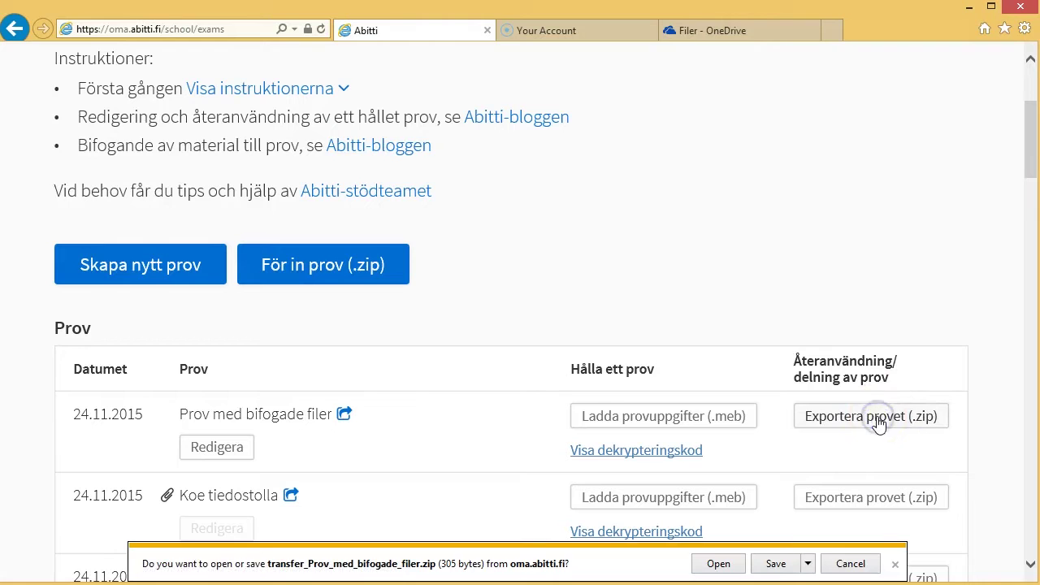
pyautogui.click(809, 564)
pyautogui.click(893, 540)
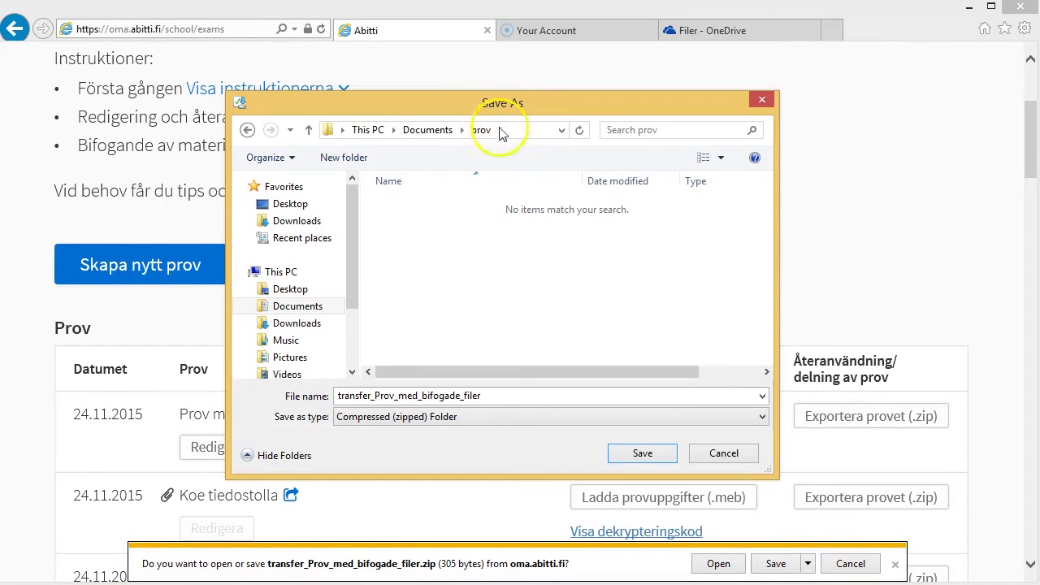
pyautogui.click(642, 454)
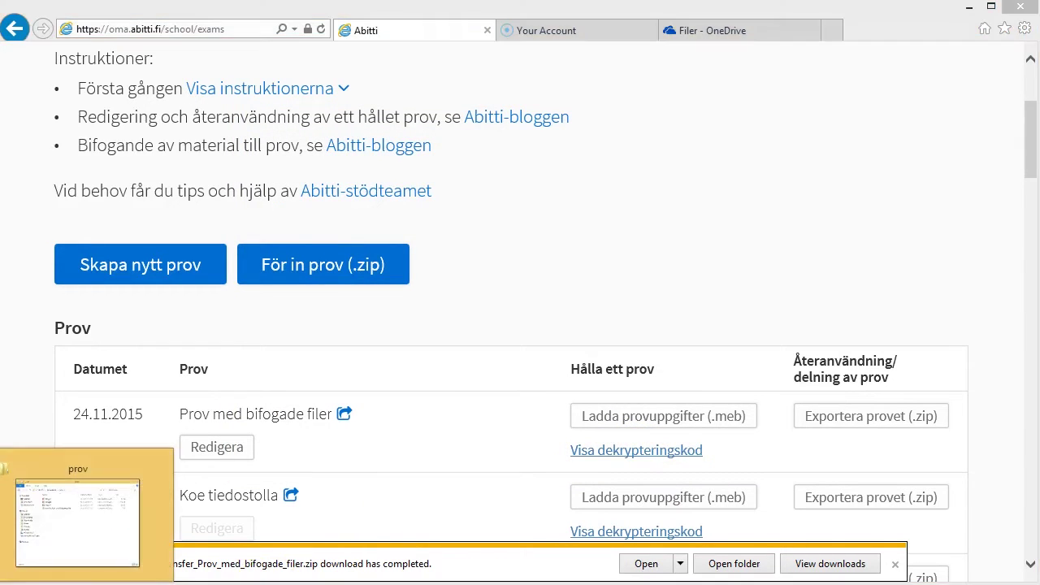
# - In the prov folder in File Explorer, compress bifoga1, bifoga2 and bifoga3 together into one zipped folder
pyautogui.click(72, 507)
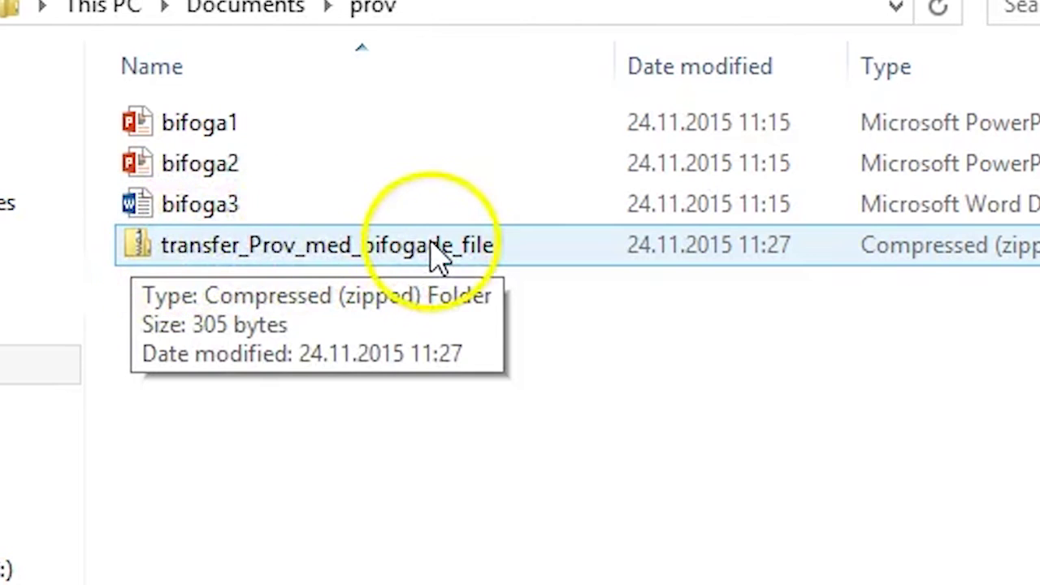
pyautogui.click(189, 252)
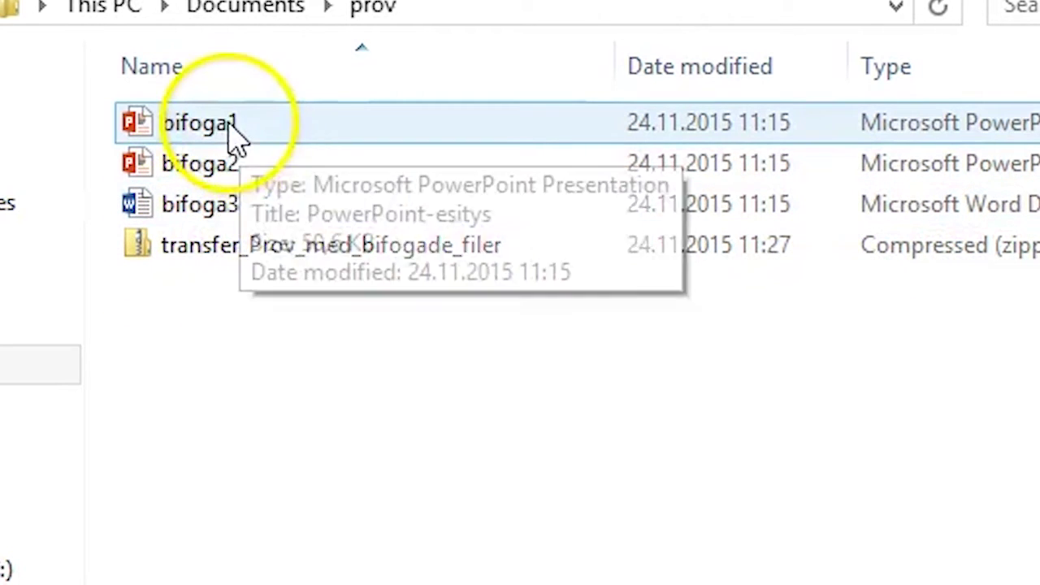
pyautogui.click(231, 138)
pyautogui.keyDown('ctrl'); pyautogui.click(216, 162); pyautogui.keyUp('ctrl')
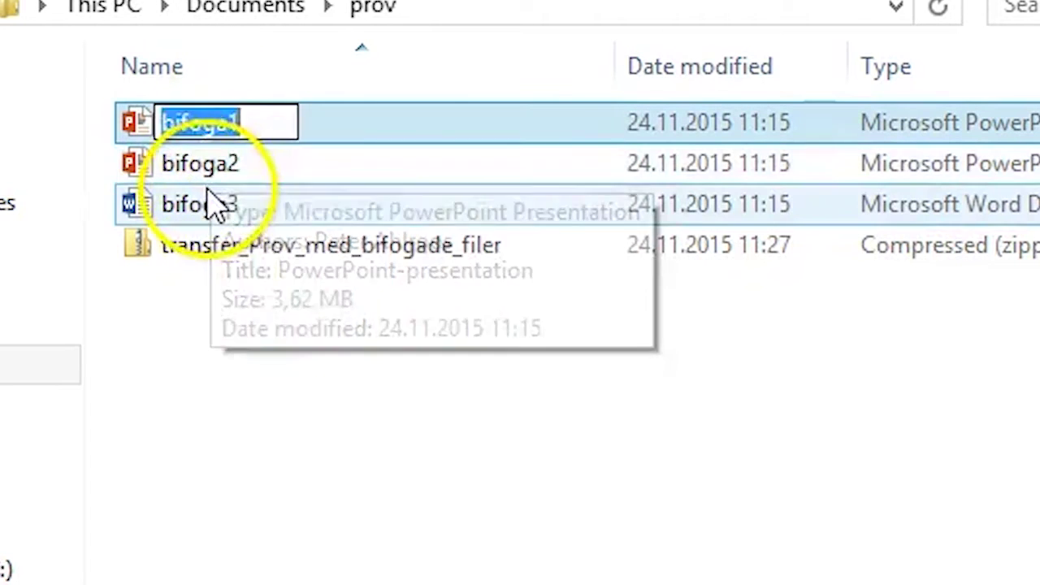
pyautogui.keyDown('ctrl'); pyautogui.click(209, 207); pyautogui.keyUp('ctrl')
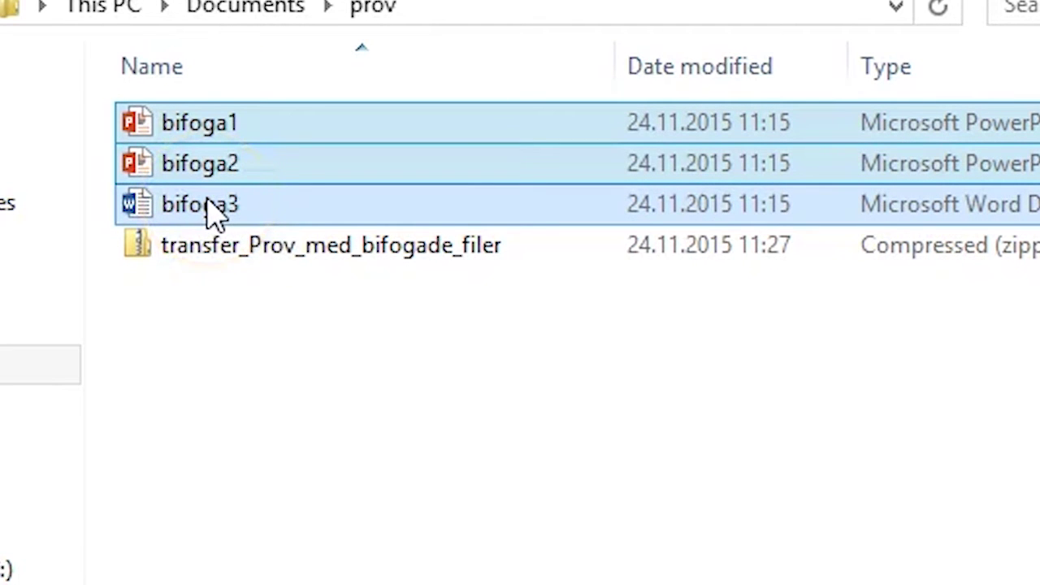
pyautogui.rightClick(213, 212)
pyautogui.moveTo(278, 282)
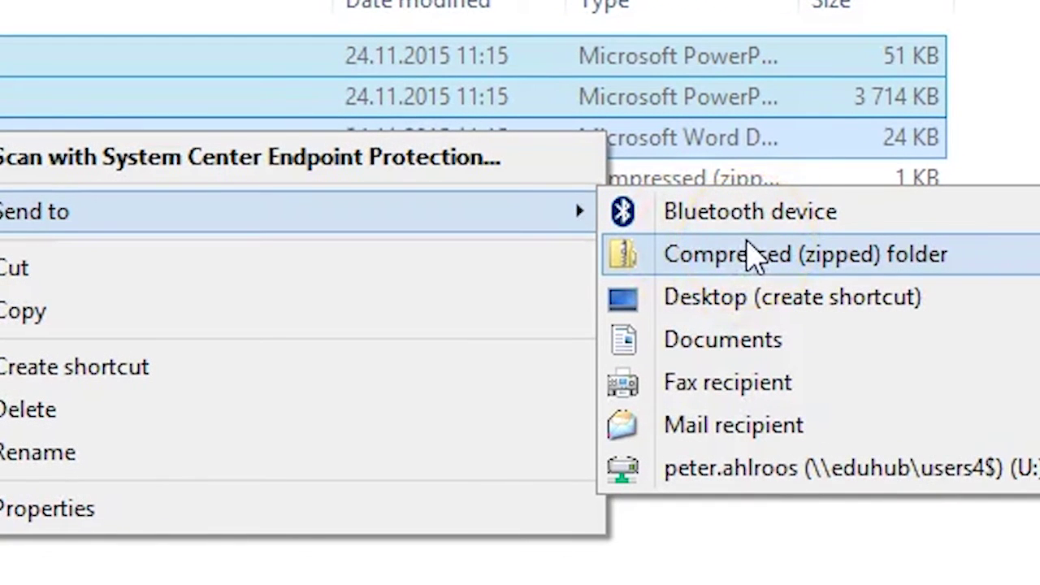
pyautogui.click(754, 255)
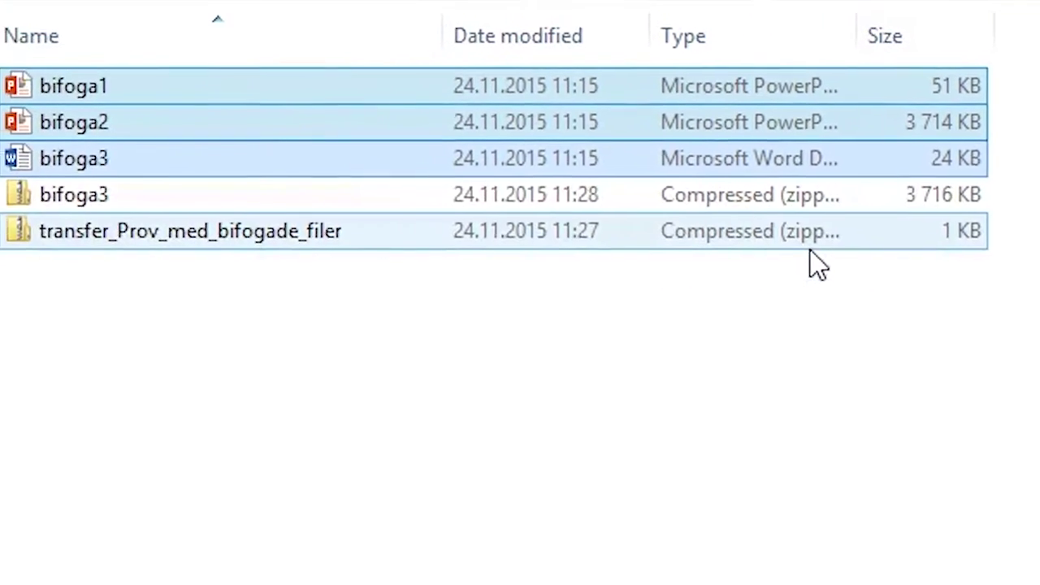
pyautogui.click(274, 558)
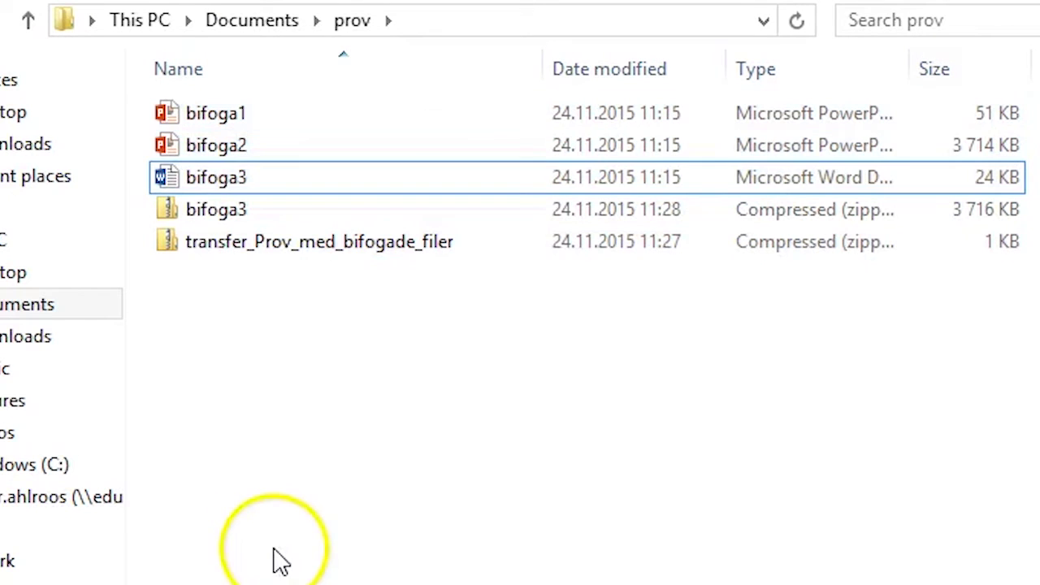
# - Rename the zipped folder containing the three bifoga files as attachments
pyautogui.click(220, 214)
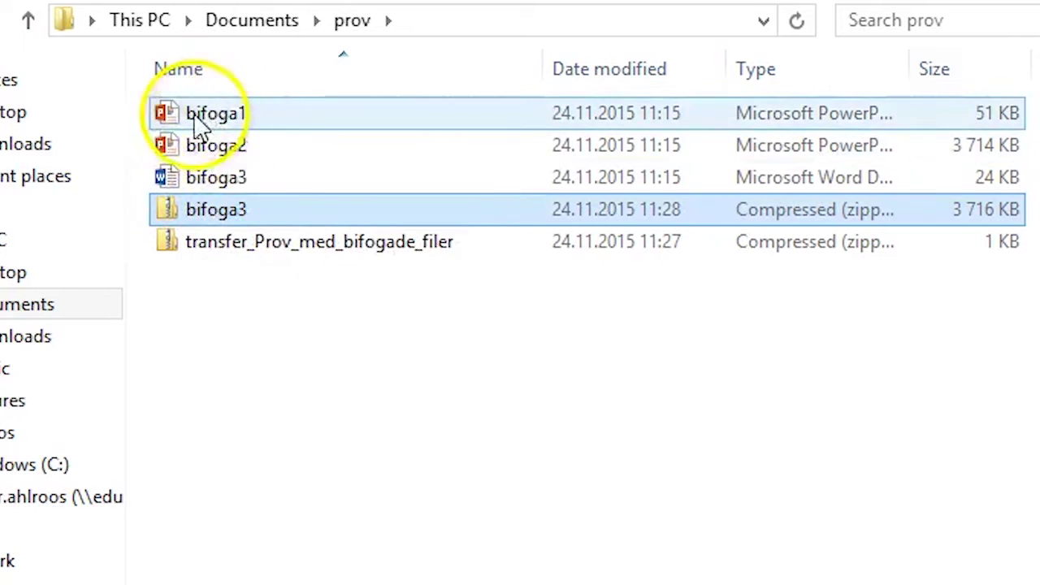
pyautogui.rightClick(200, 216)
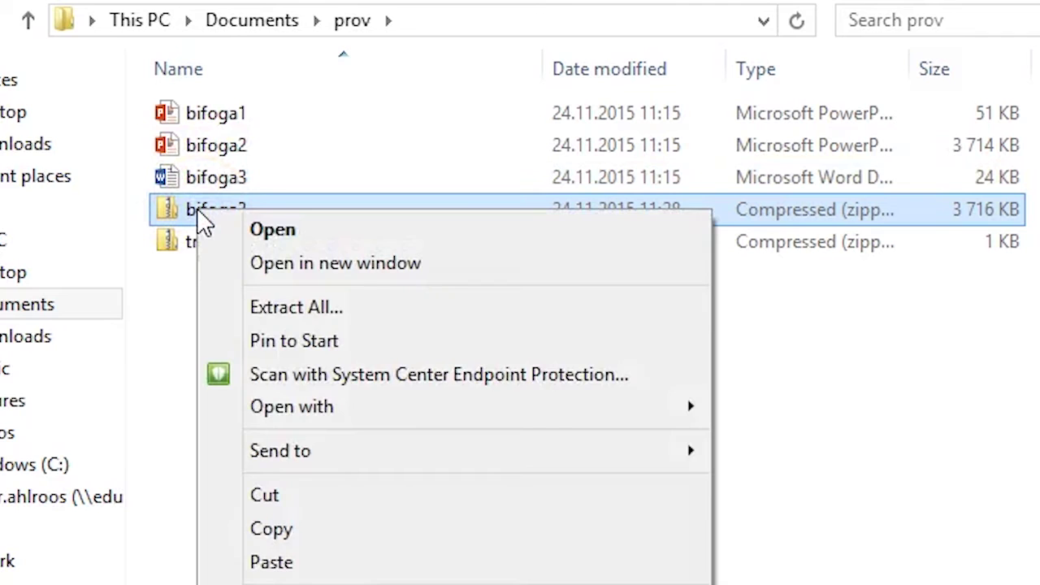
pyautogui.press('Escape')
pyautogui.click(221, 210)
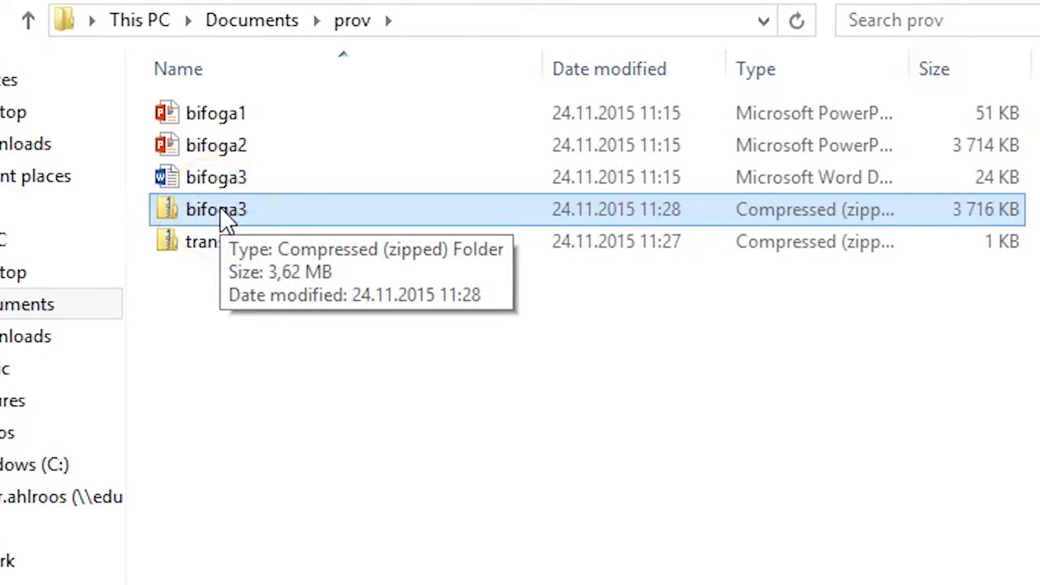
pyautogui.rightClick(226, 215)
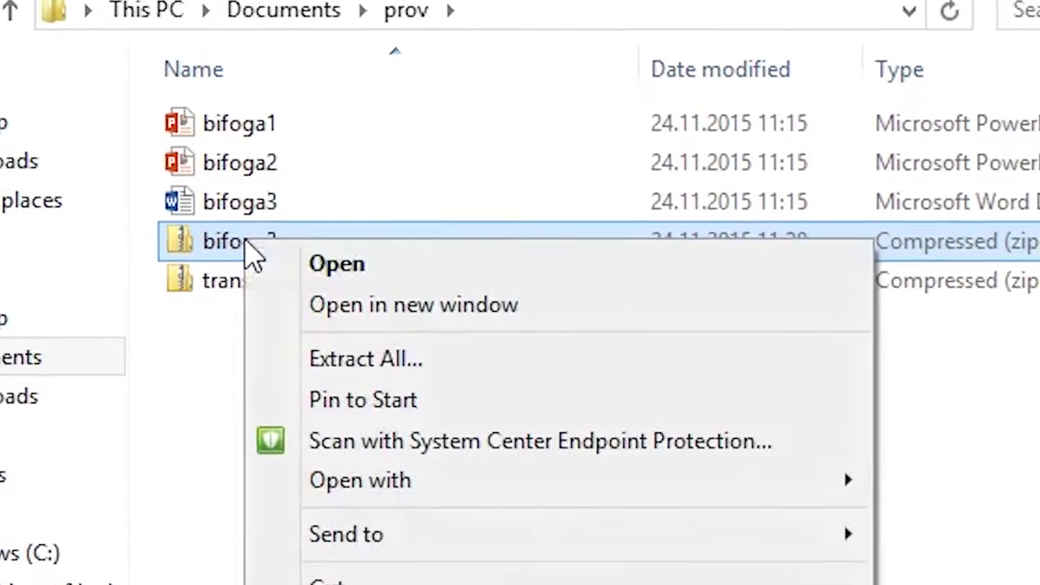
pyautogui.write('m')
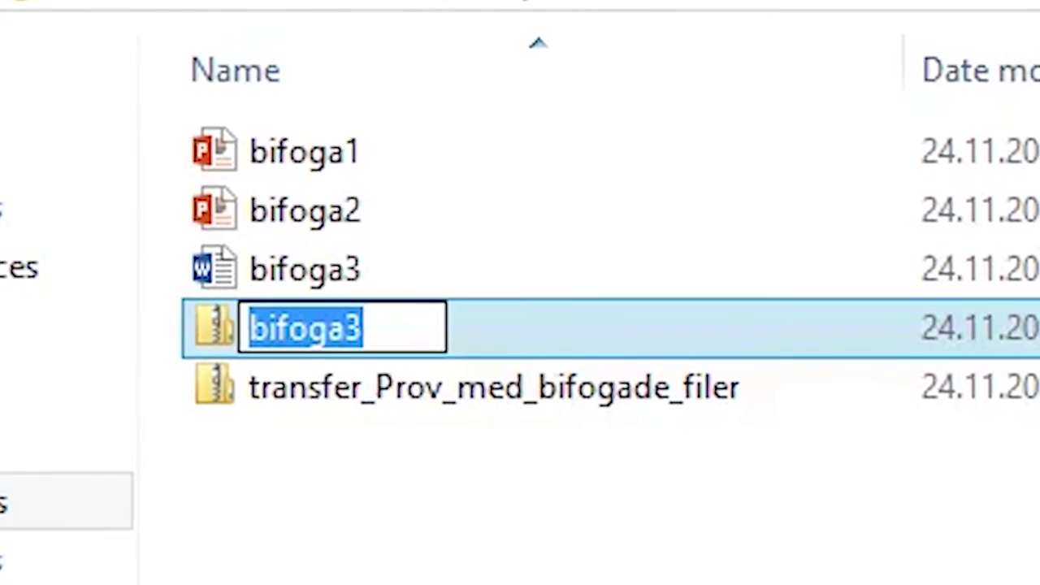
pyautogui.write('attachem')
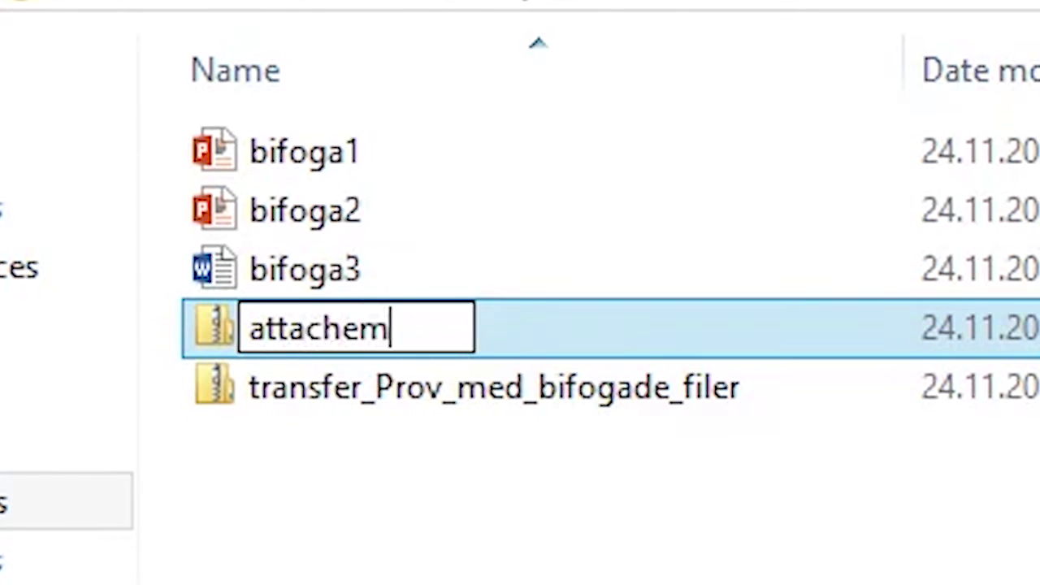
pyautogui.press('BackSpace')
pyautogui.press('BackSpace')
pyautogui.write('ments')
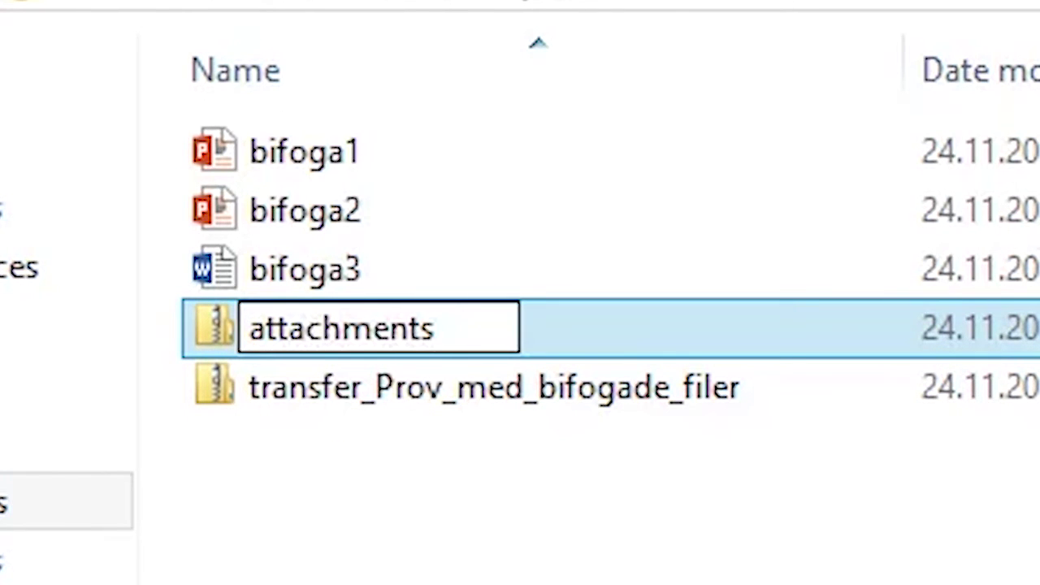
pyautogui.press('Return')
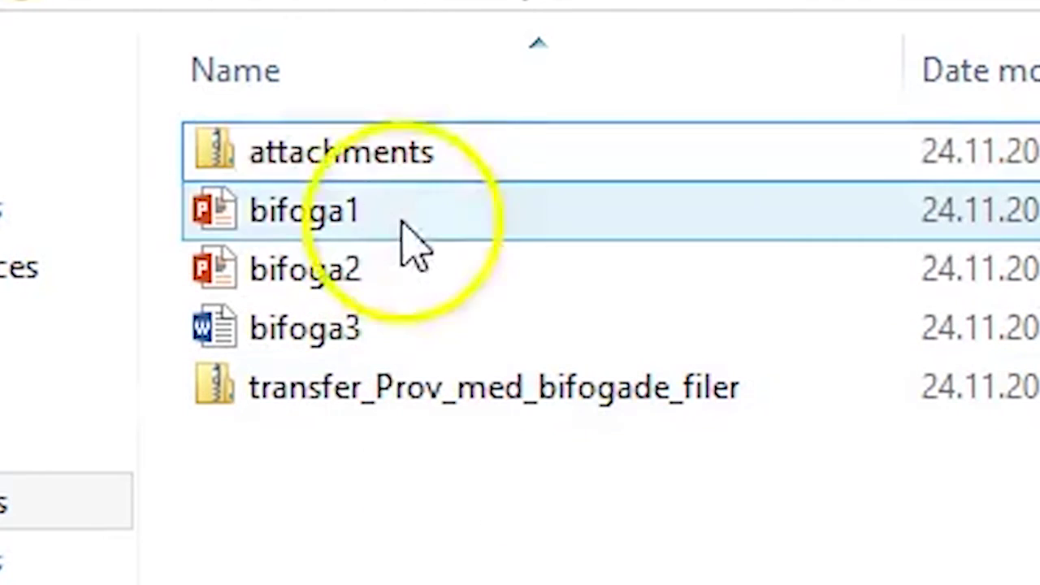
# - Add the attachments zip file to the exported transfer_Prov_med_bifogade_filer archive
pyautogui.moveTo(302, 167)
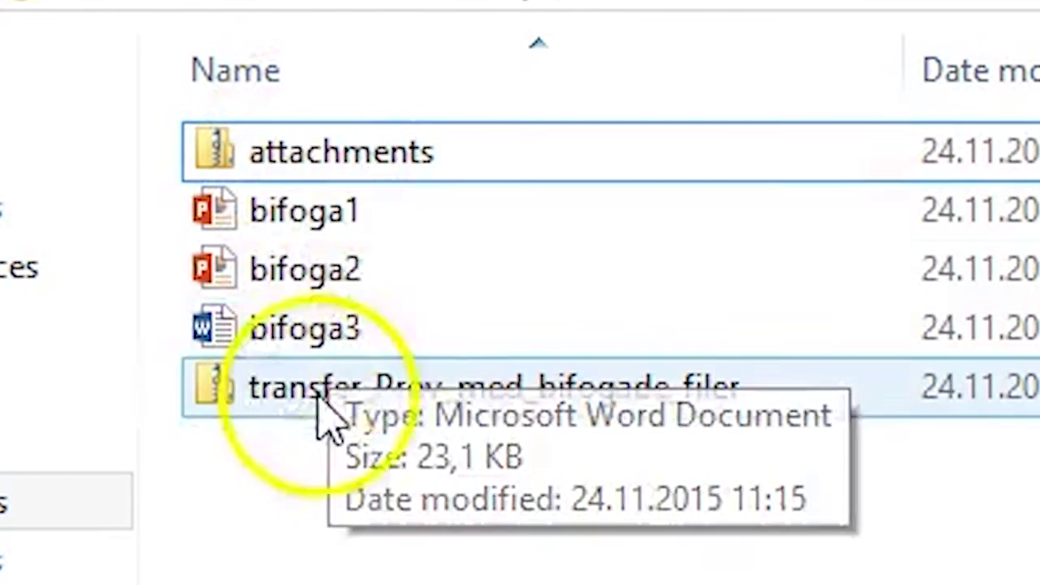
pyautogui.moveTo(290, 394)
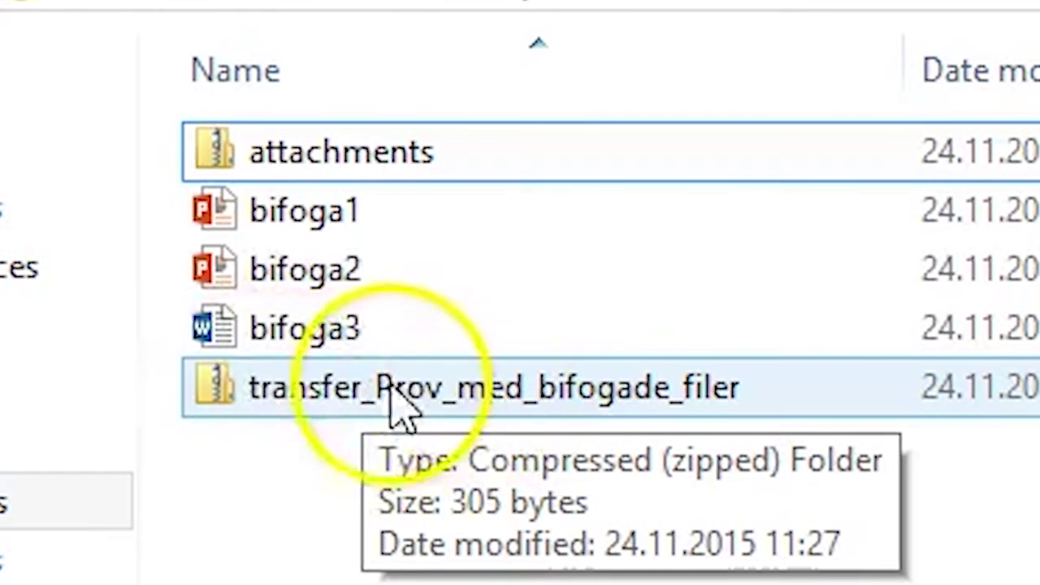
pyautogui.click(341, 167)
pyautogui.moveTo(319, 153); pyautogui.dragTo(433, 367)
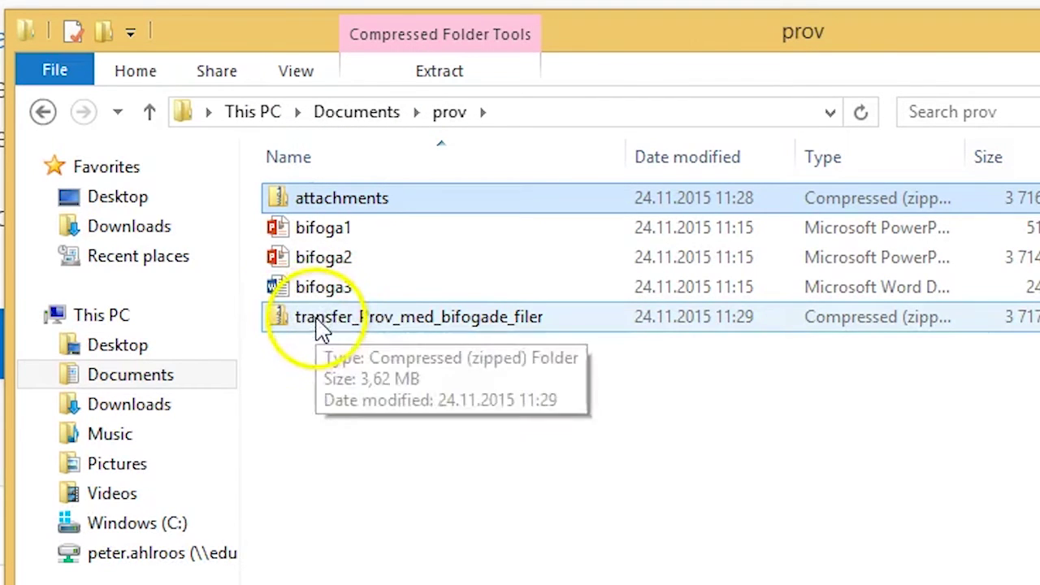
# - Check the contents of the transfer_Prov_med_bifogade_filer archive, then return to the prov folder and select the archive
pyautogui.doubleClick(319, 319)
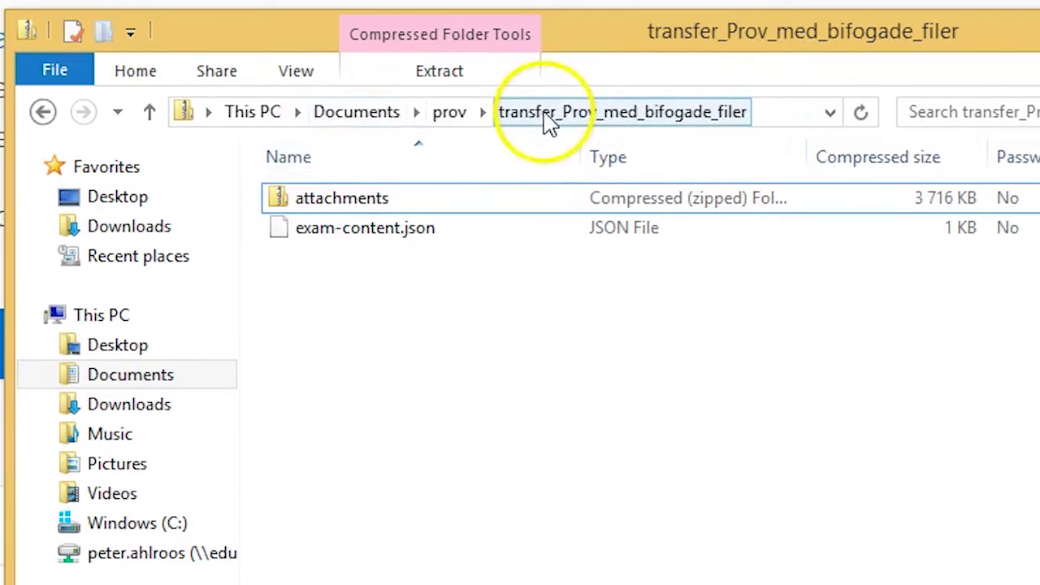
pyautogui.click(353, 233)
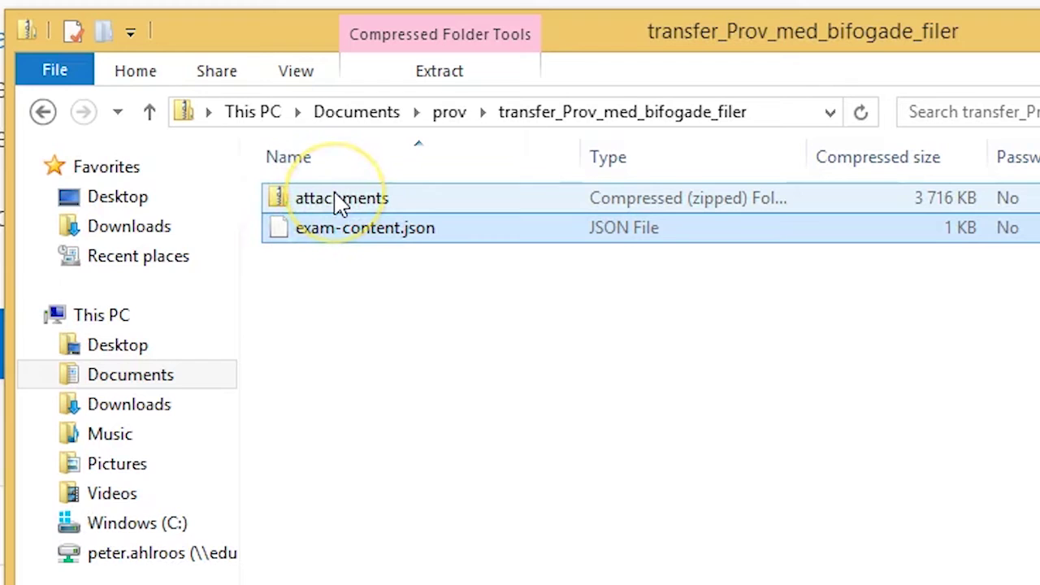
pyautogui.click(449, 114)
pyautogui.moveTo(343, 325)
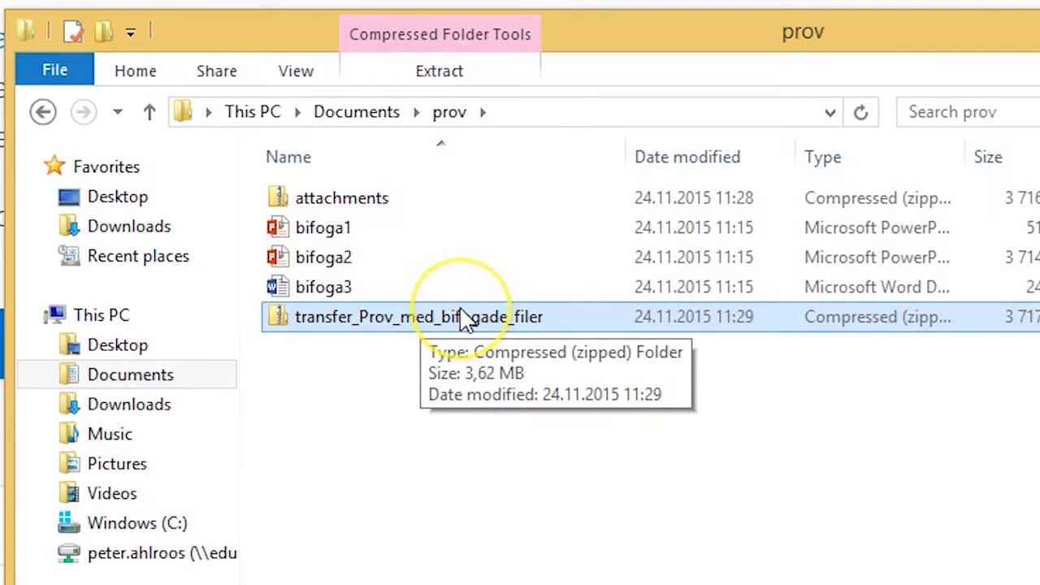
pyautogui.click(404, 322)
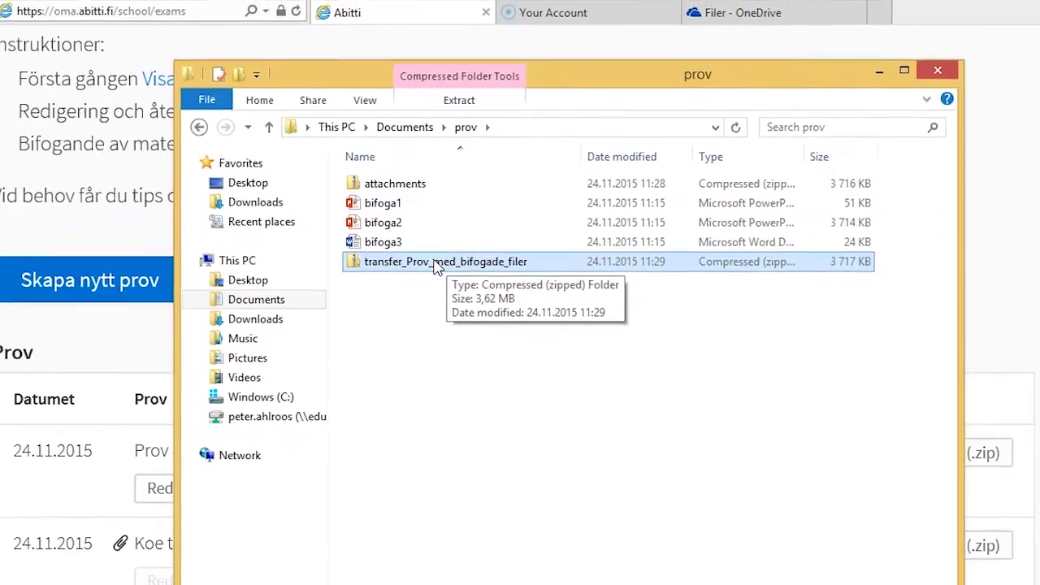
# - Switch to Abitti in the browser and import the transfer_Prov_med_bifogade_filer zip as an exam
pyautogui.click(204, 309)
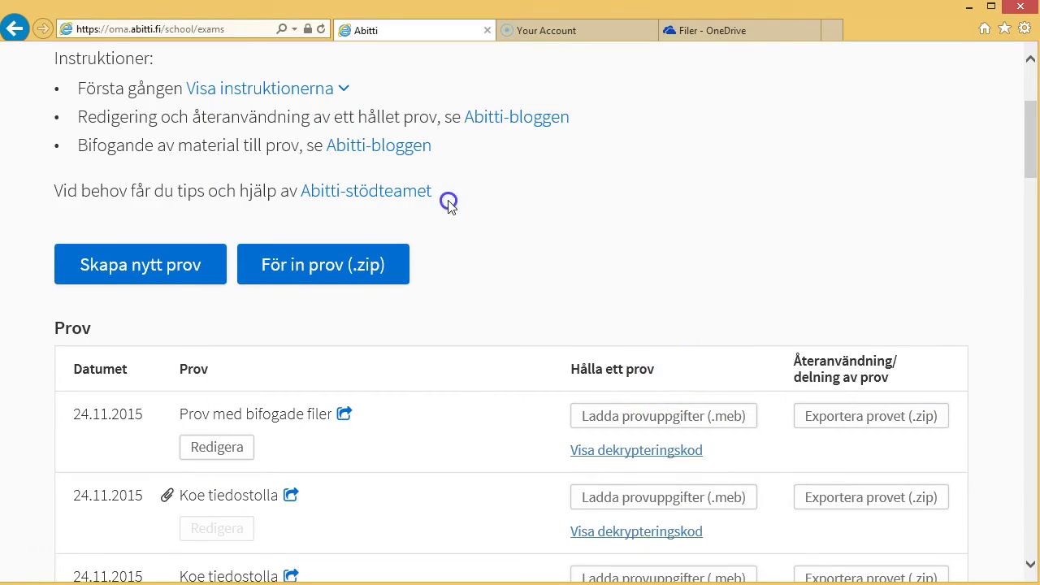
pyautogui.click(295, 269)
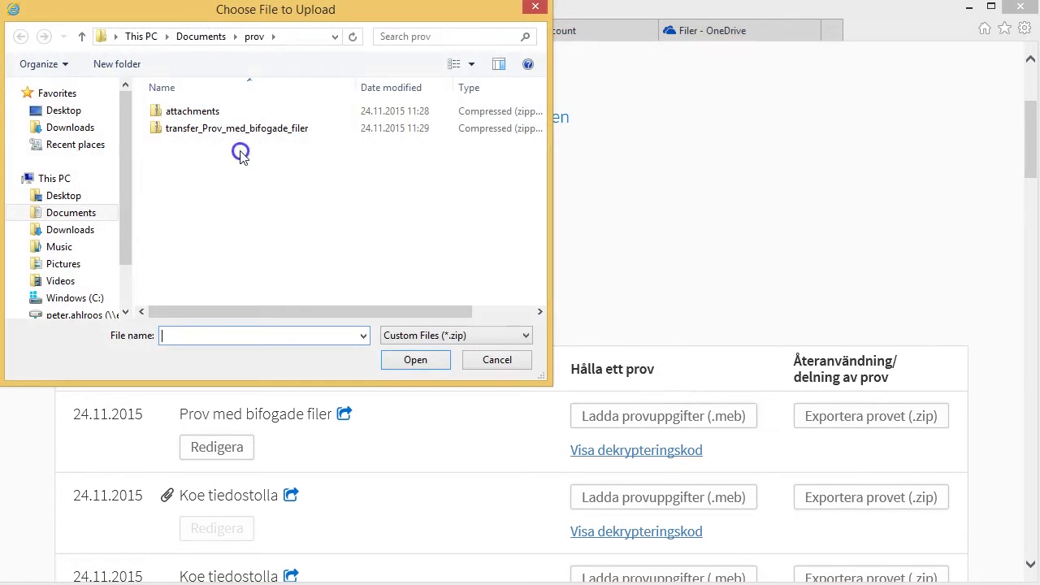
pyautogui.click(210, 135)
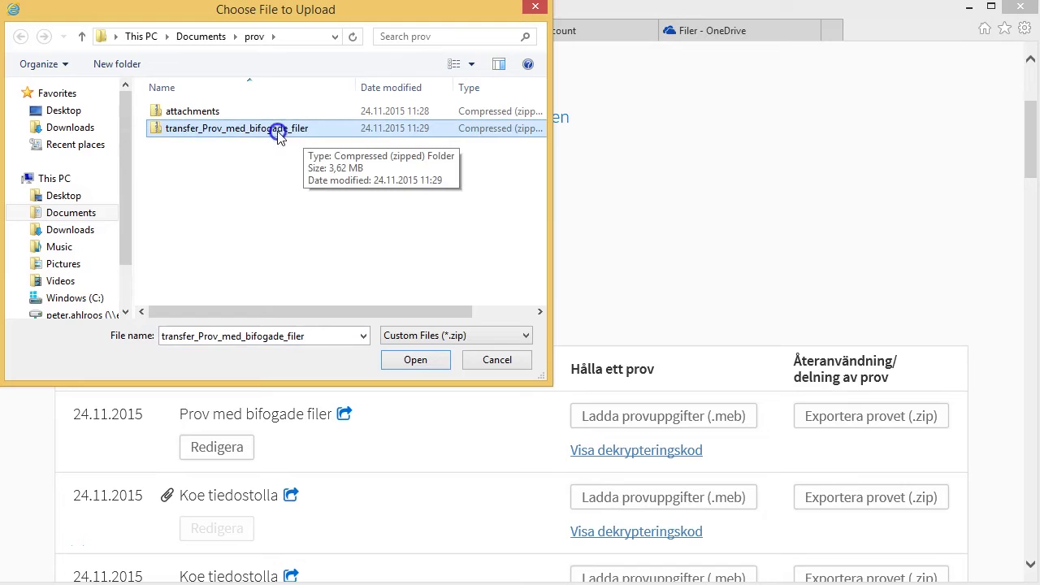
pyautogui.click(334, 207)
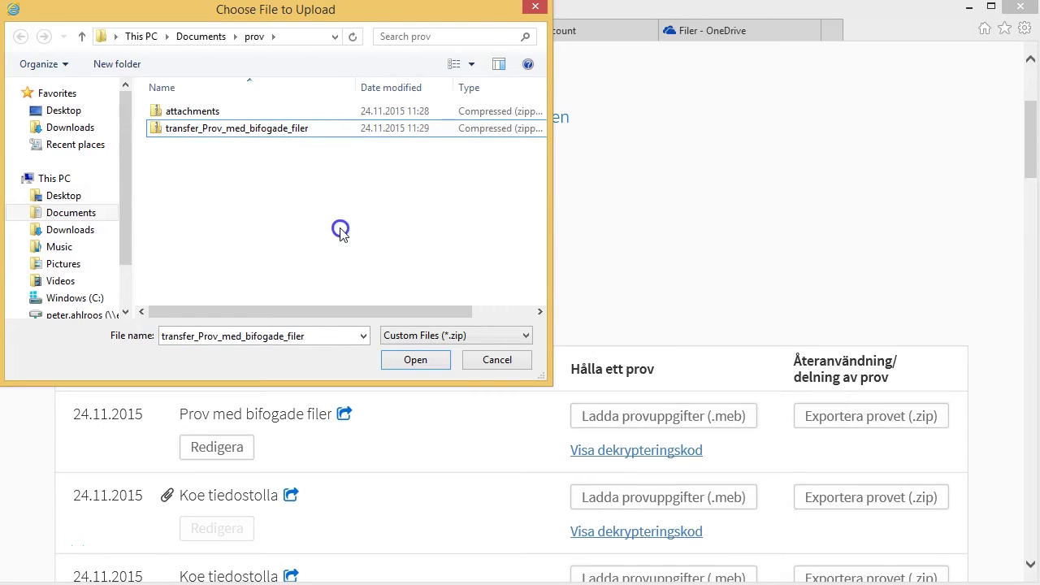
pyautogui.click(406, 360)
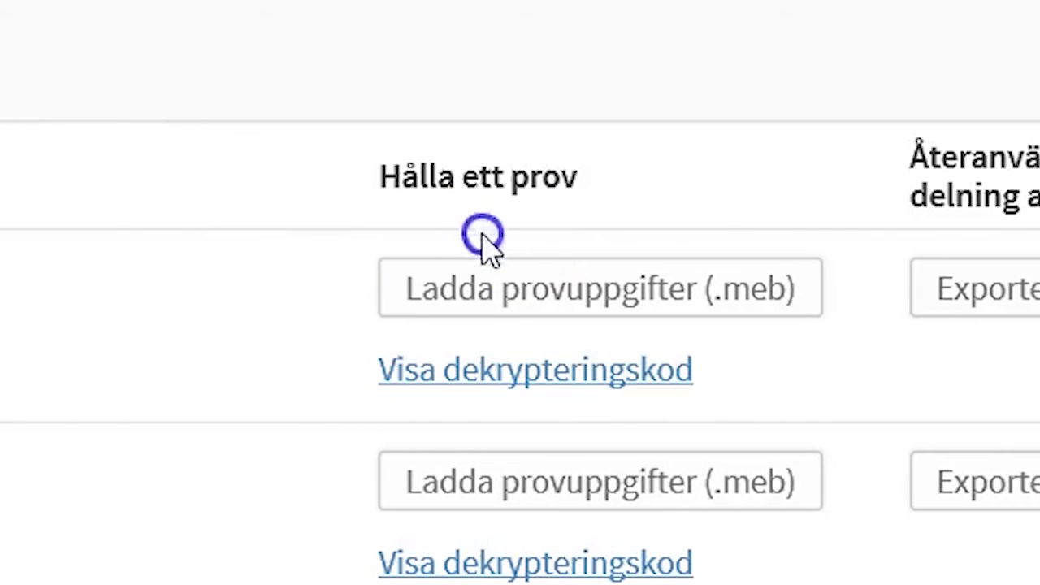
# - Download the imported exam's tasks as exam_Prov_med_bifogade_filer.meb into the prov folder and locate the saved file there
pyautogui.click(528, 295)
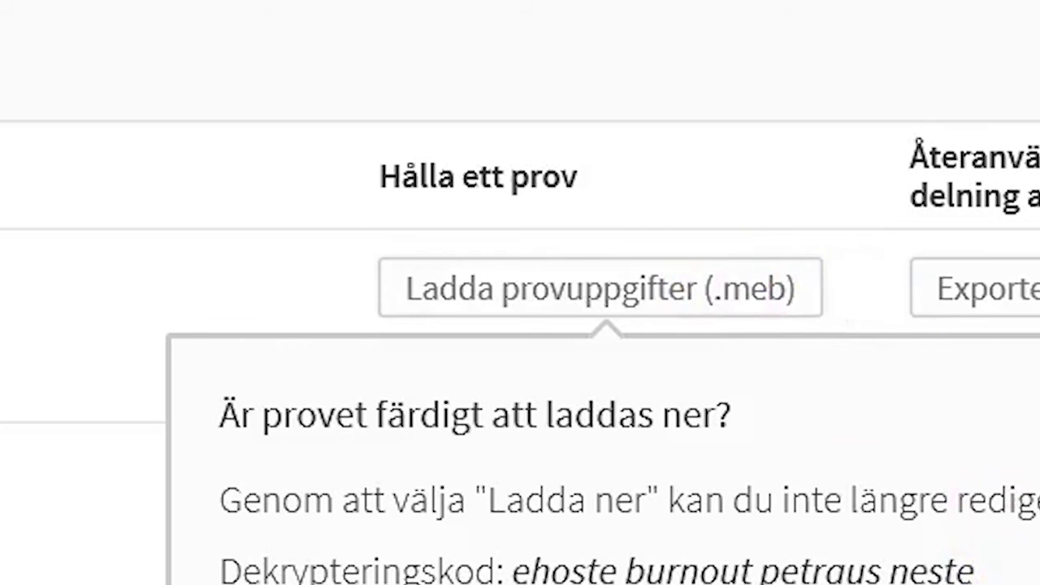
pyautogui.click(868, 580)
pyautogui.click(816, 569)
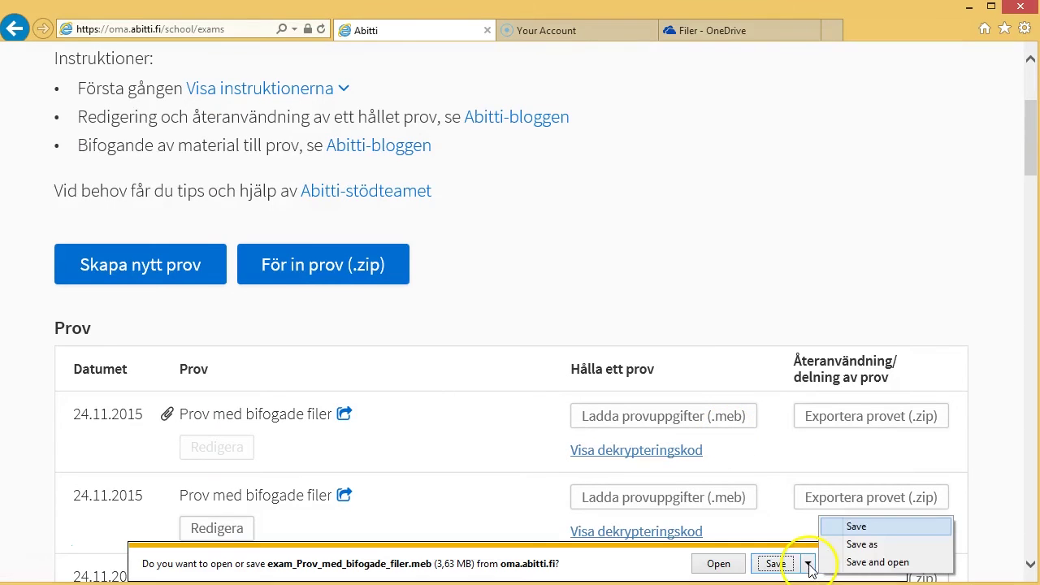
pyautogui.click(837, 544)
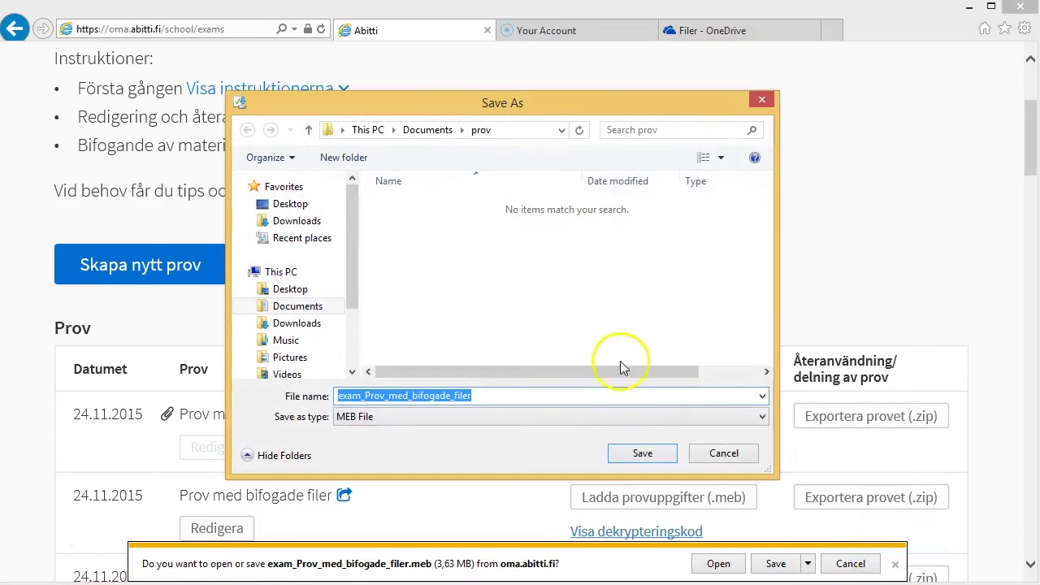
pyautogui.click(638, 453)
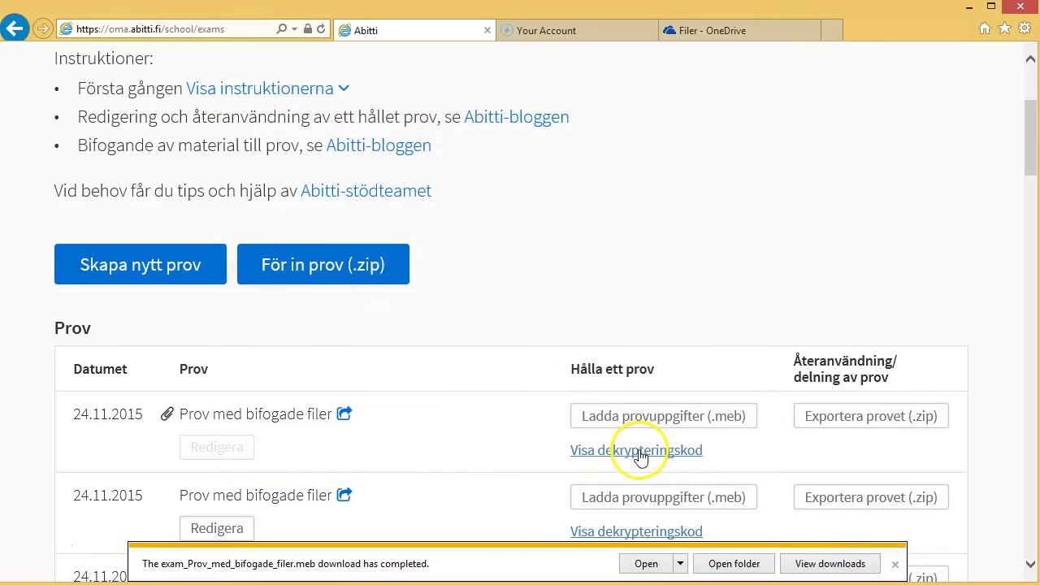
pyautogui.click(894, 564)
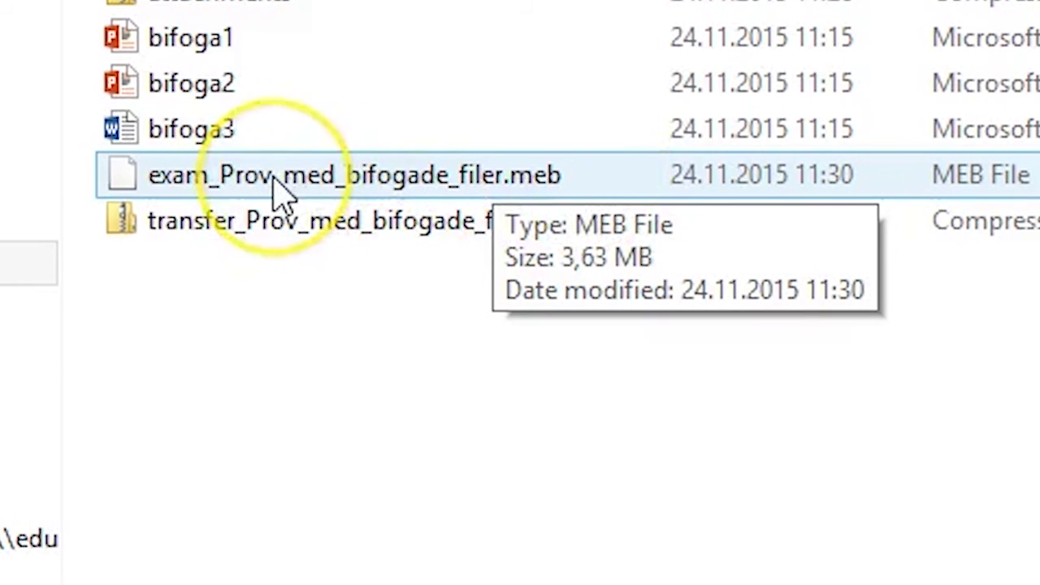
pyautogui.click(330, 281)
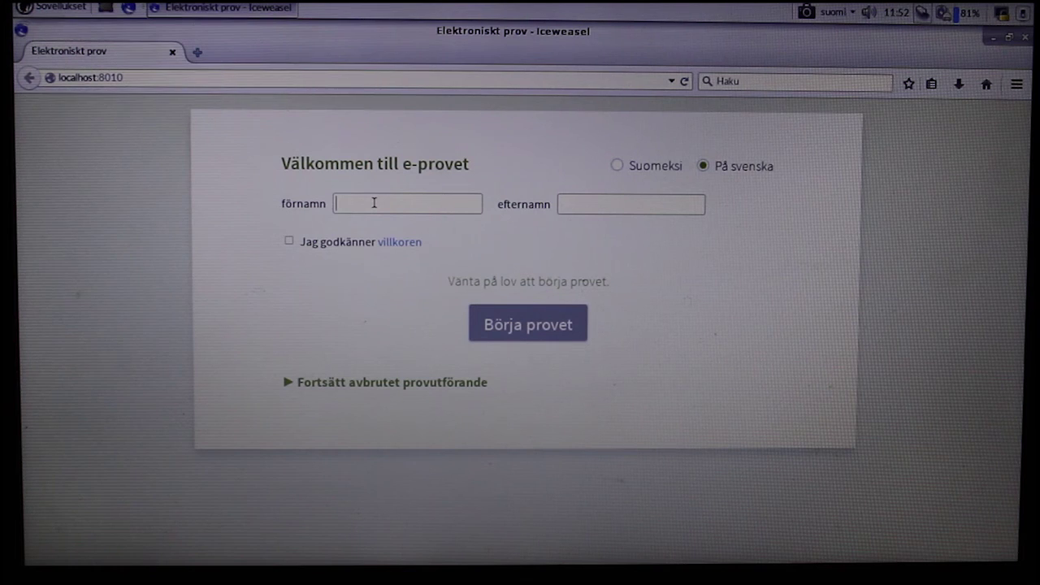
# - On the e-exam welcome page, enter the student's first and last name, accept the terms, and start the exam
pyautogui.write('oos')
pyautogui.click(289, 240)
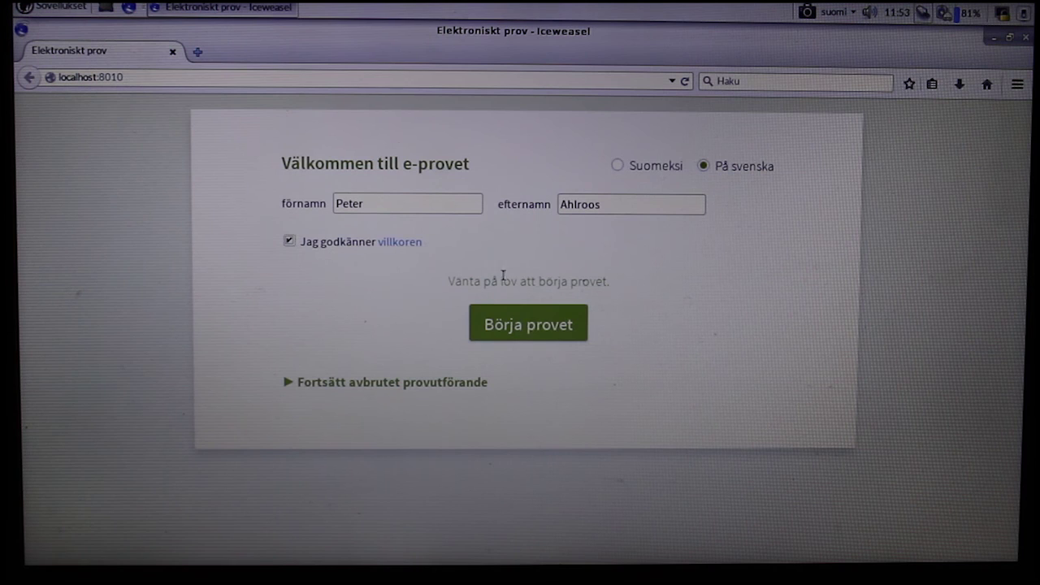
pyautogui.click(520, 326)
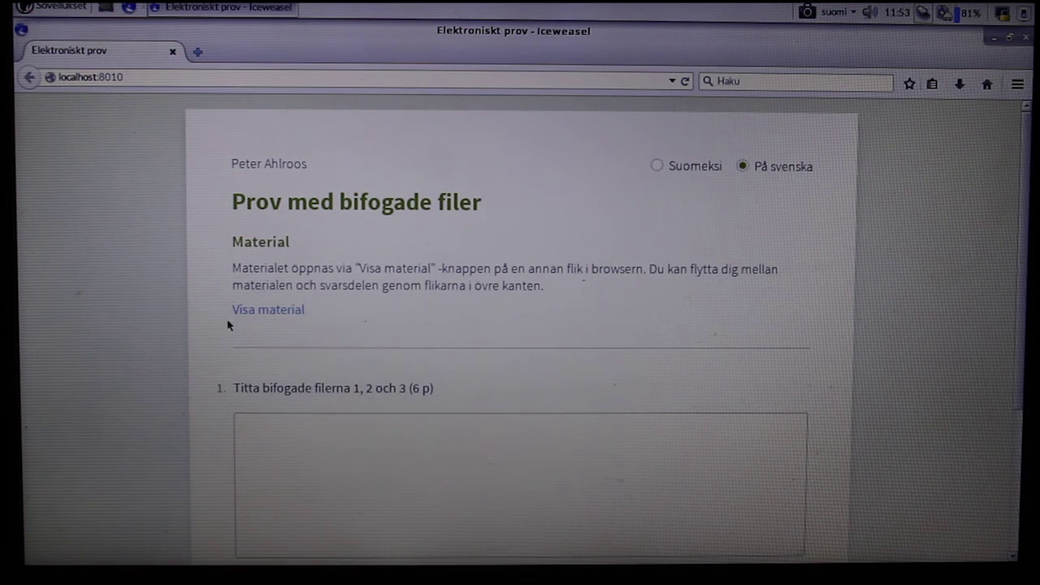
# - View the list of attached exam material, then return to the exam's question 1 and its screenshot section
pyautogui.click(280, 309)
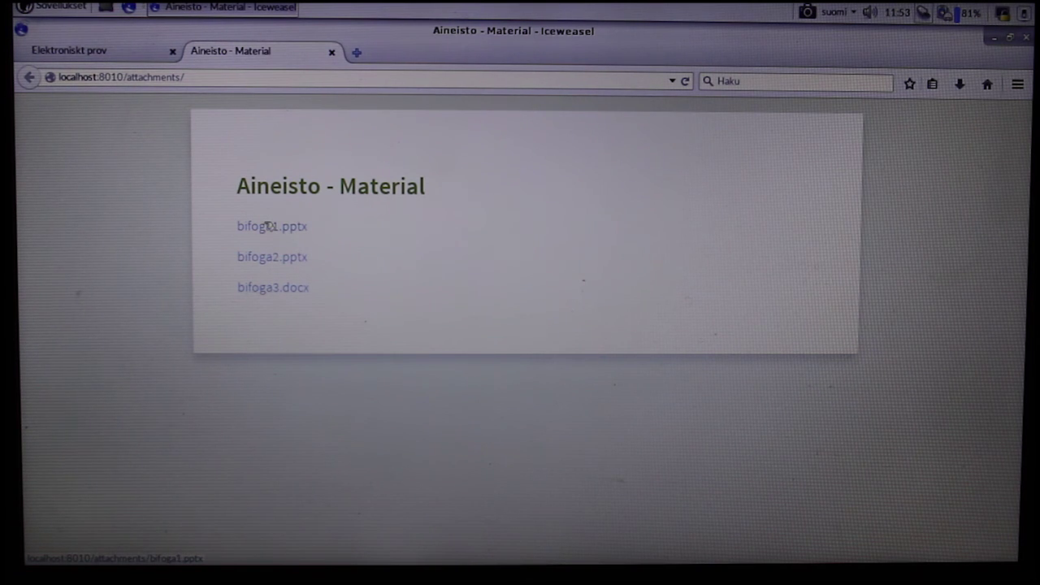
pyautogui.click(72, 52)
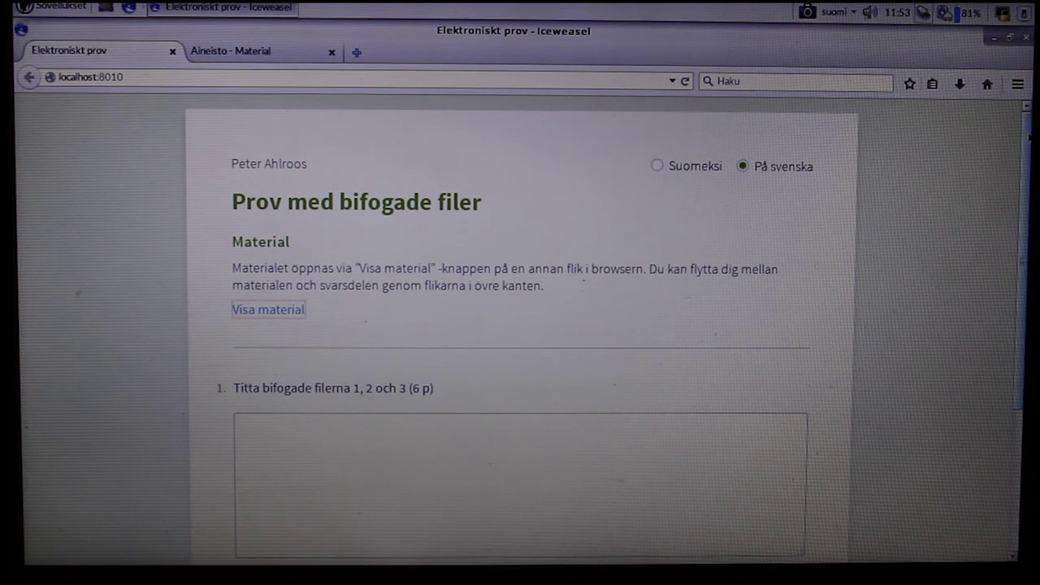
pyautogui.scroll(-1, 520, 325)
pyautogui.scroll(-4, 1021, 342)
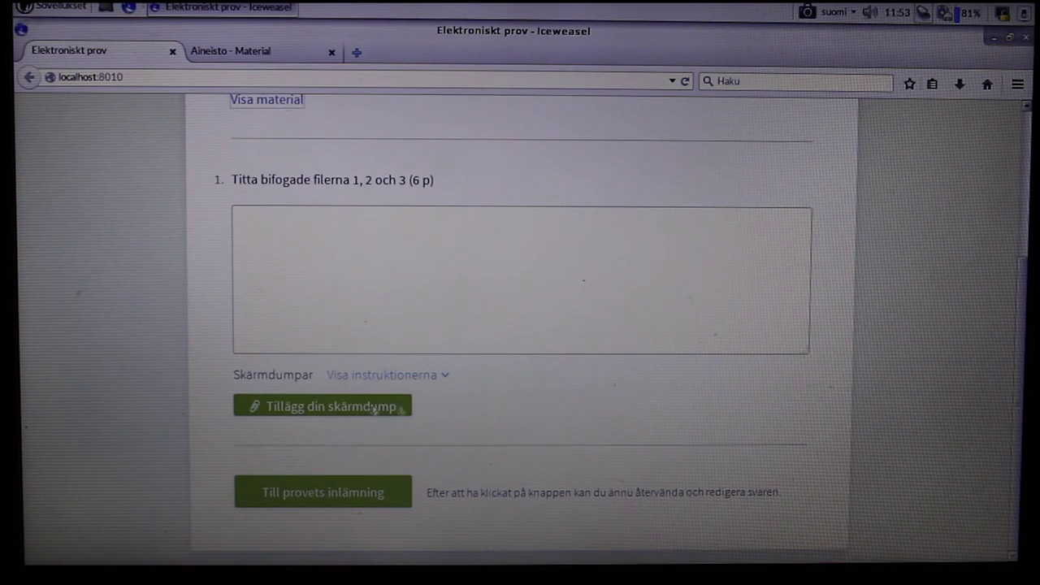
# - Capture the two arrows in LibreOffice Draw as a screenshot and attach it to question 1 of the exam
pyautogui.hotkey('alt', 'Tab')
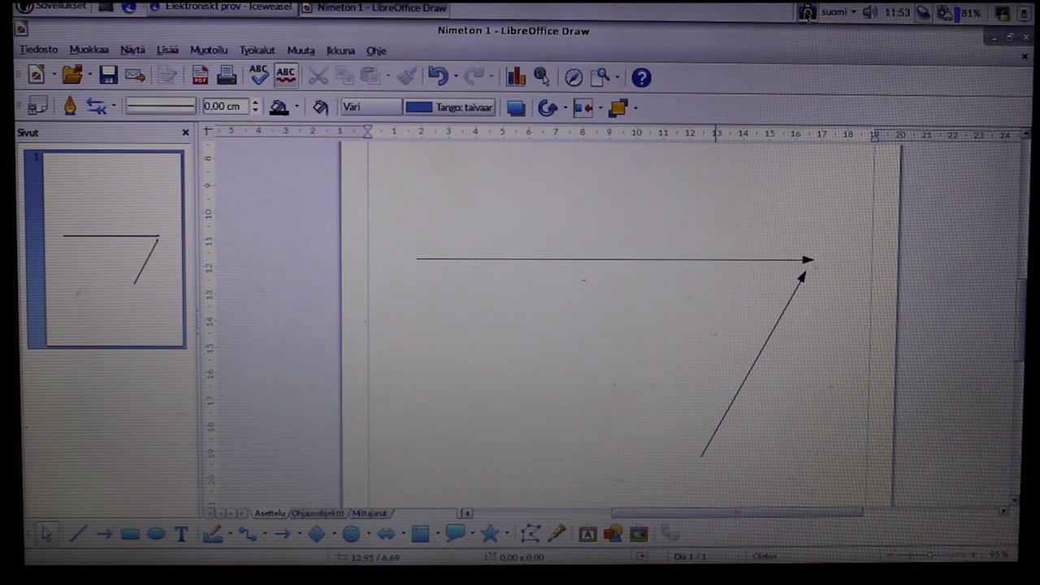
pyautogui.click(807, 12)
pyautogui.moveTo(390, 194); pyautogui.dragTo(829, 469)
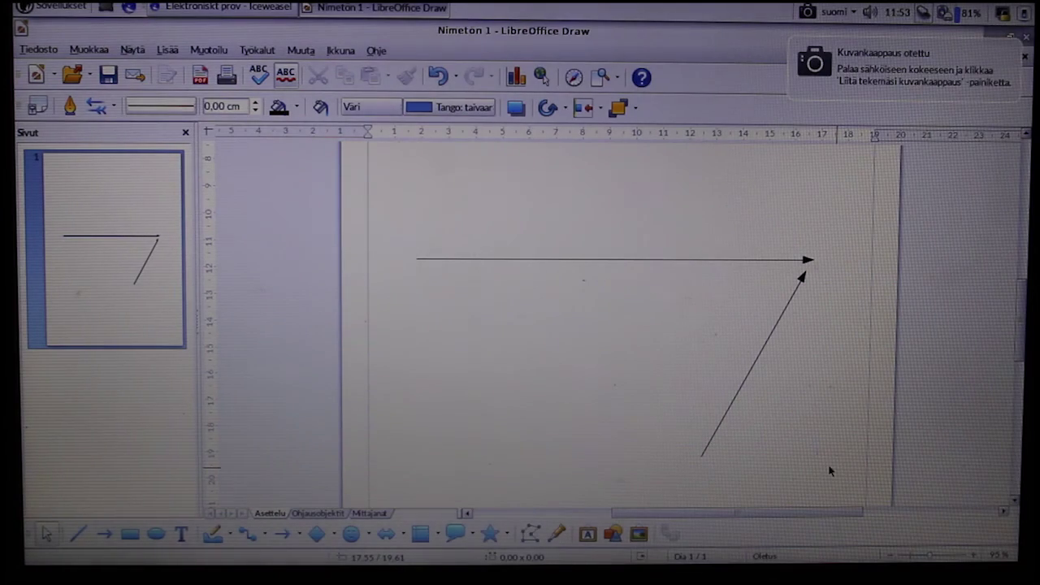
pyautogui.hotkey('alt', 'Tab')
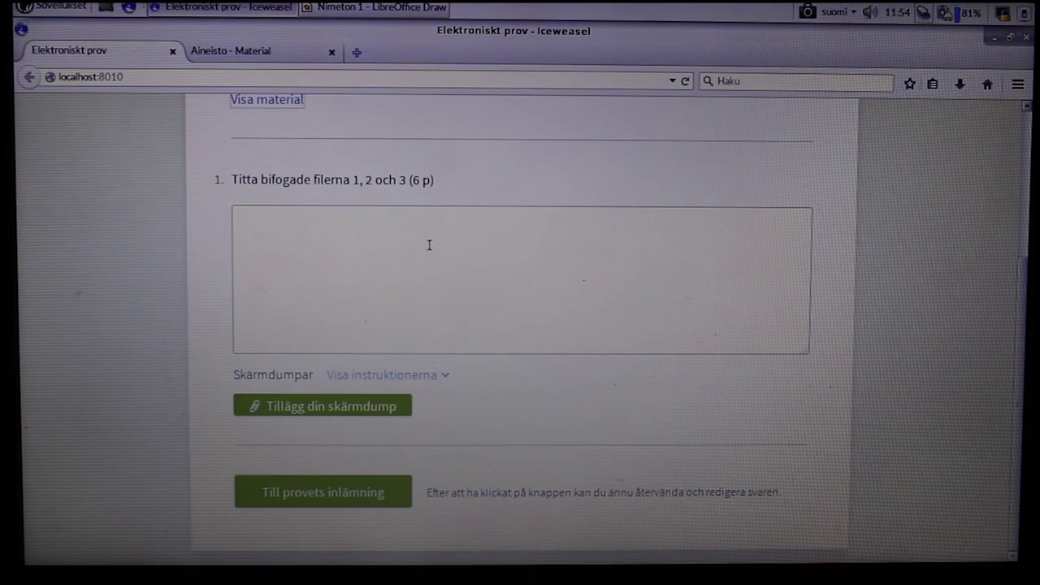
pyautogui.click(346, 412)
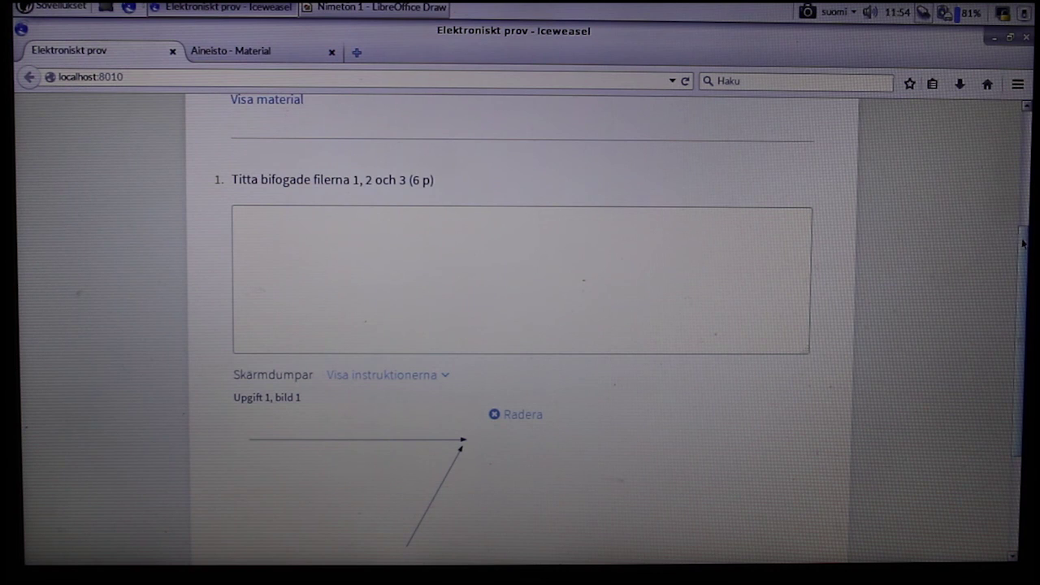
# - Proceed to the exam's submission page with the student's e-mail address filled in and start shutting down the computer
pyautogui.scroll(-3, 1022, 242)
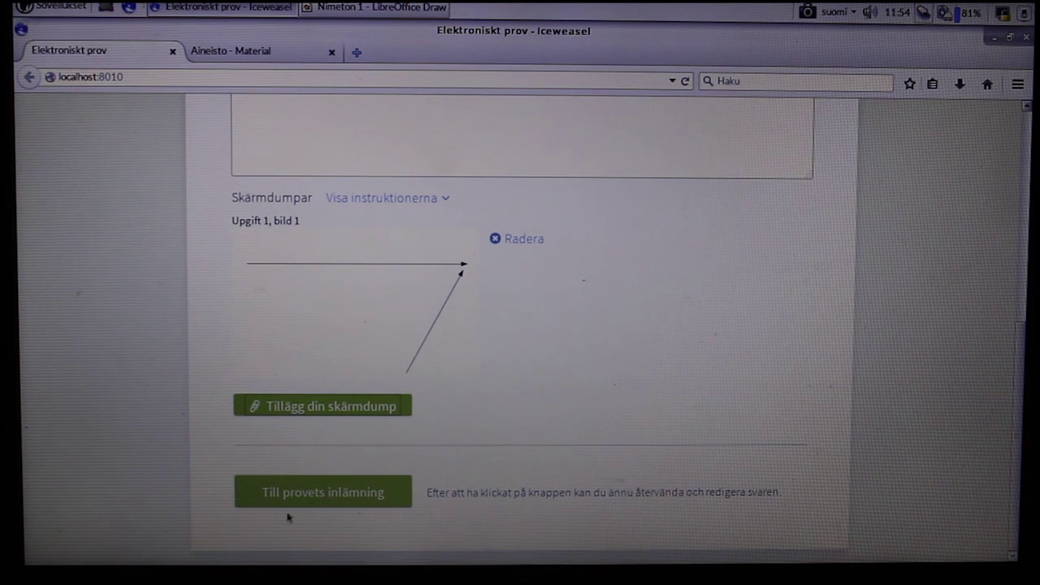
pyautogui.click(311, 499)
pyautogui.write('@edu.vaasa.fi')
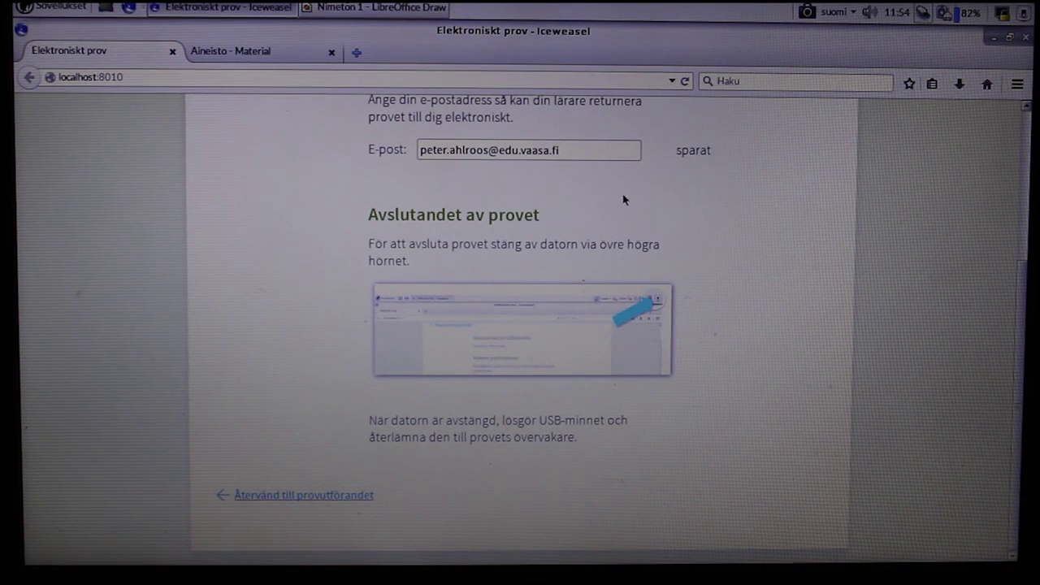
pyautogui.click(1023, 15)
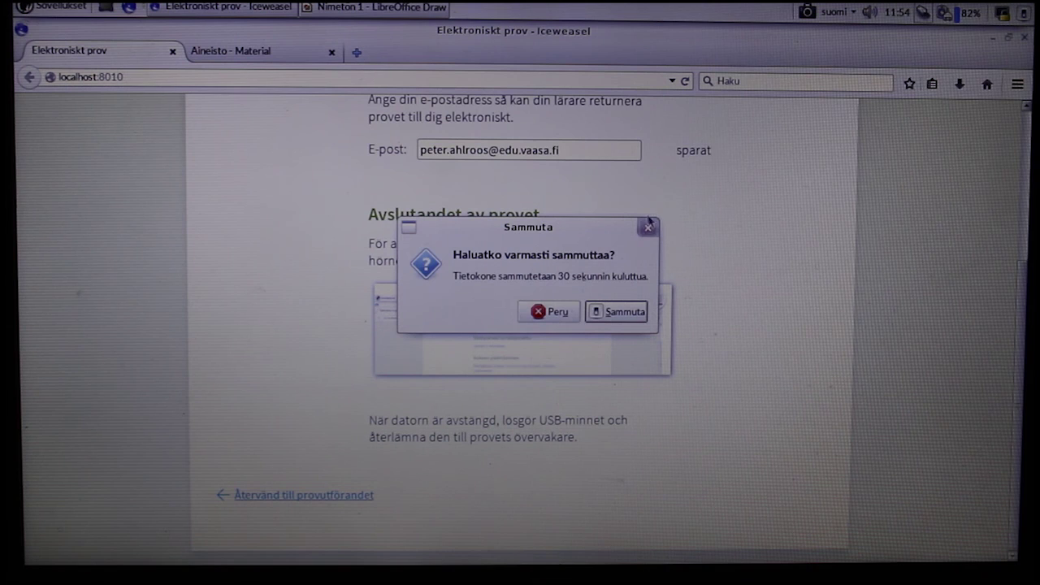